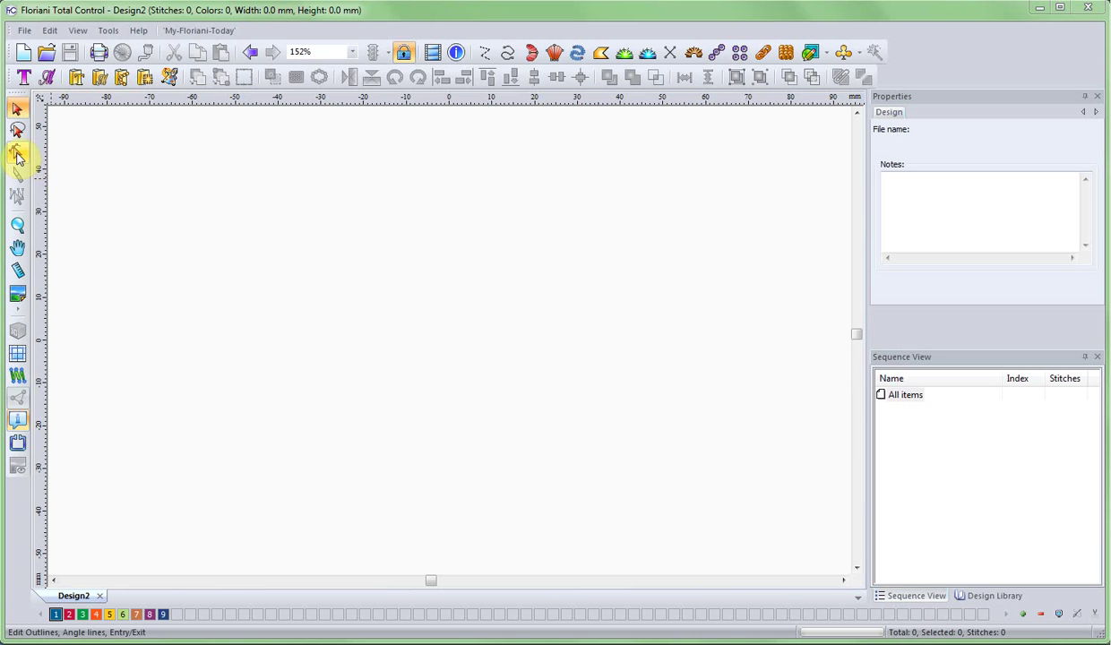
- Draw a two-segment Run stitch line sloping down to the right, about 107 mm wide and 52 mm high
click(506, 53)
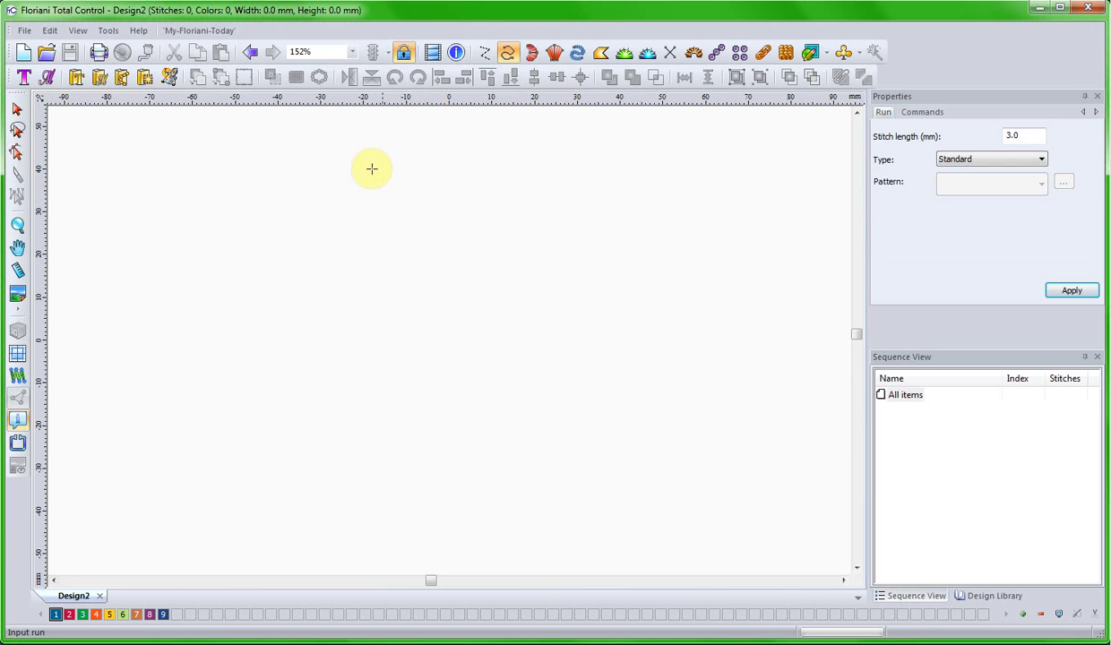
click(317, 192)
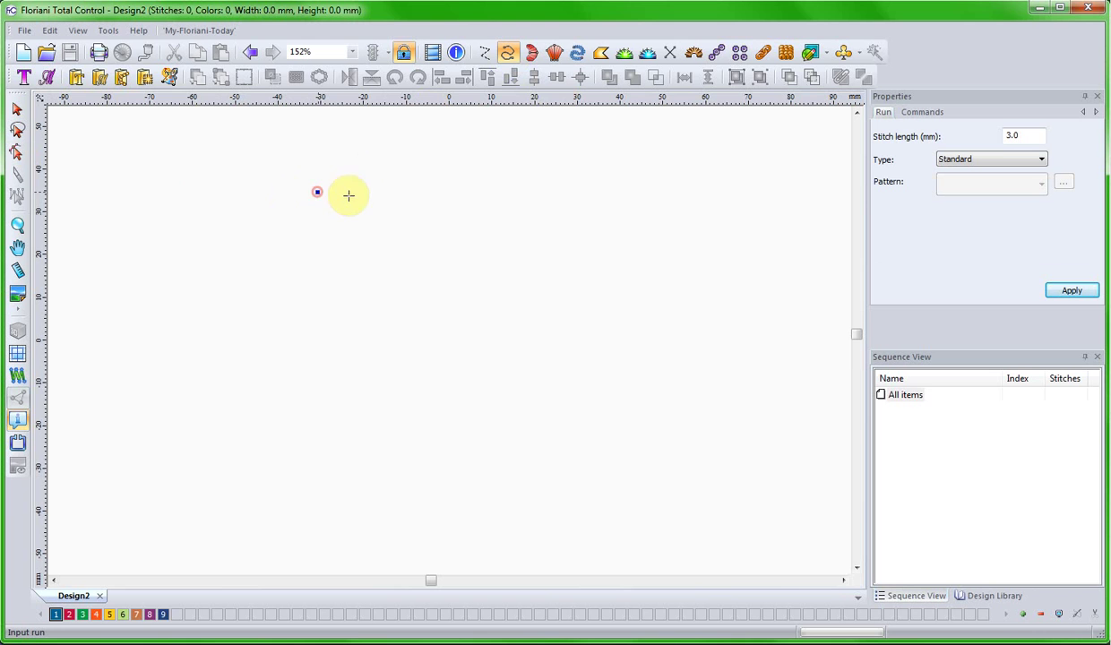
click(634, 230)
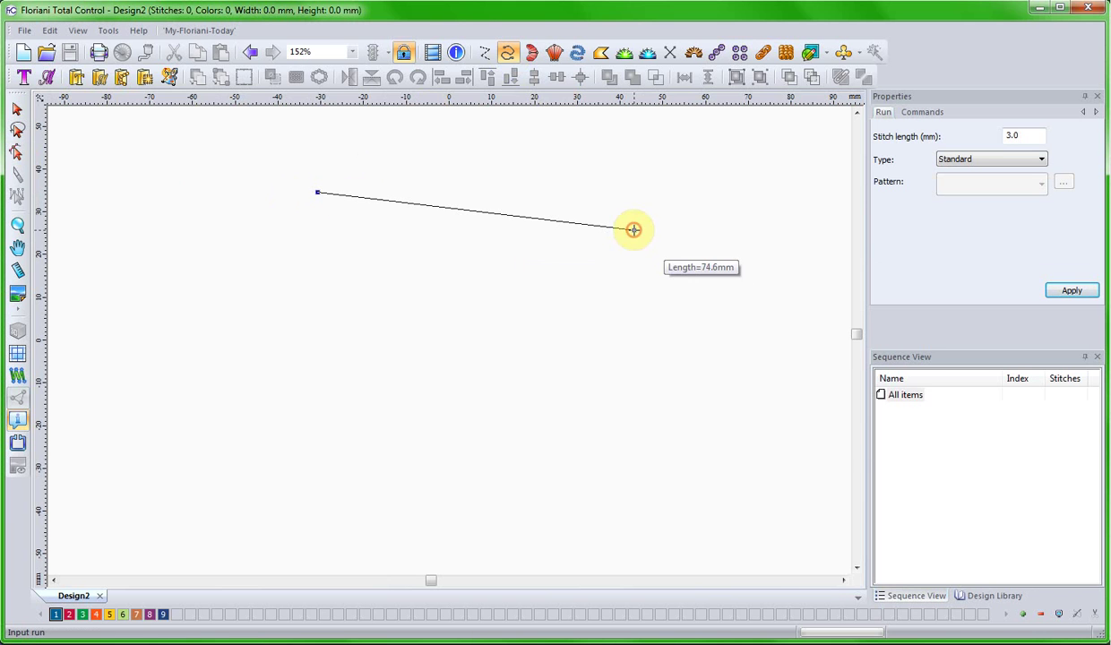
click(774, 414)
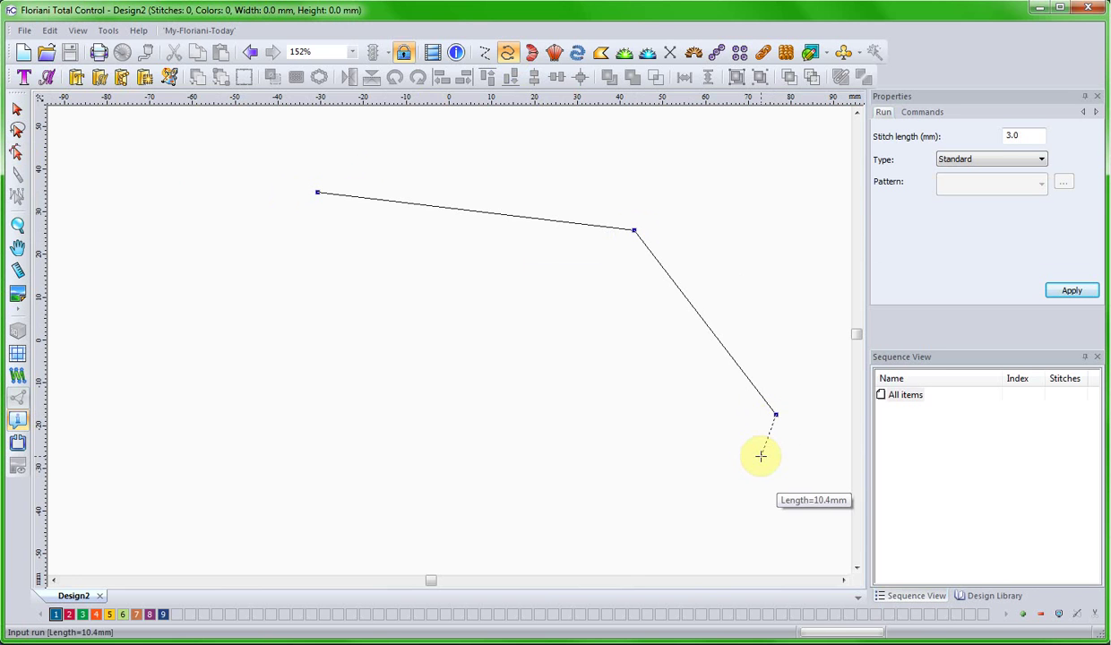
key(Return)
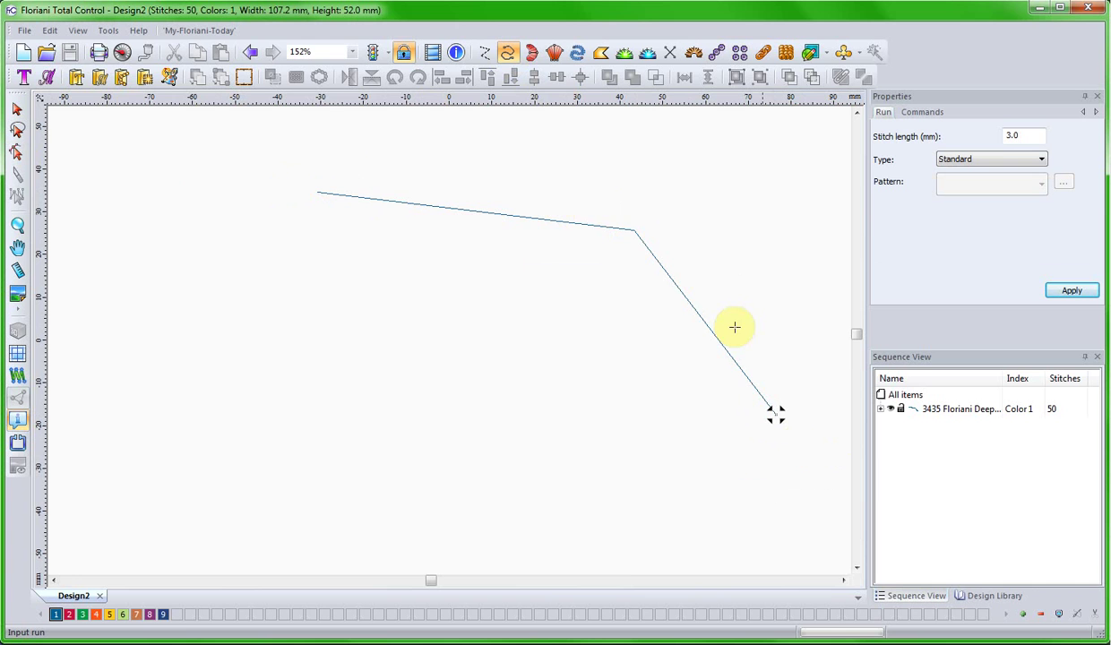
- Convert the middle point of the run line to a Smooth point
click(18, 152)
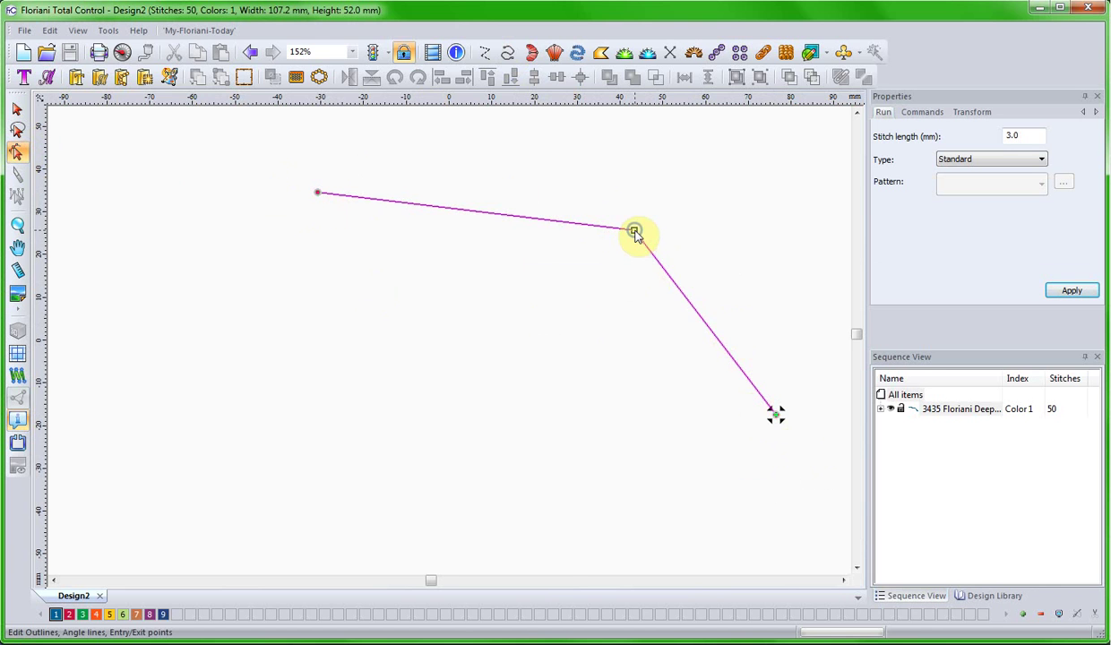
right_click(634, 233)
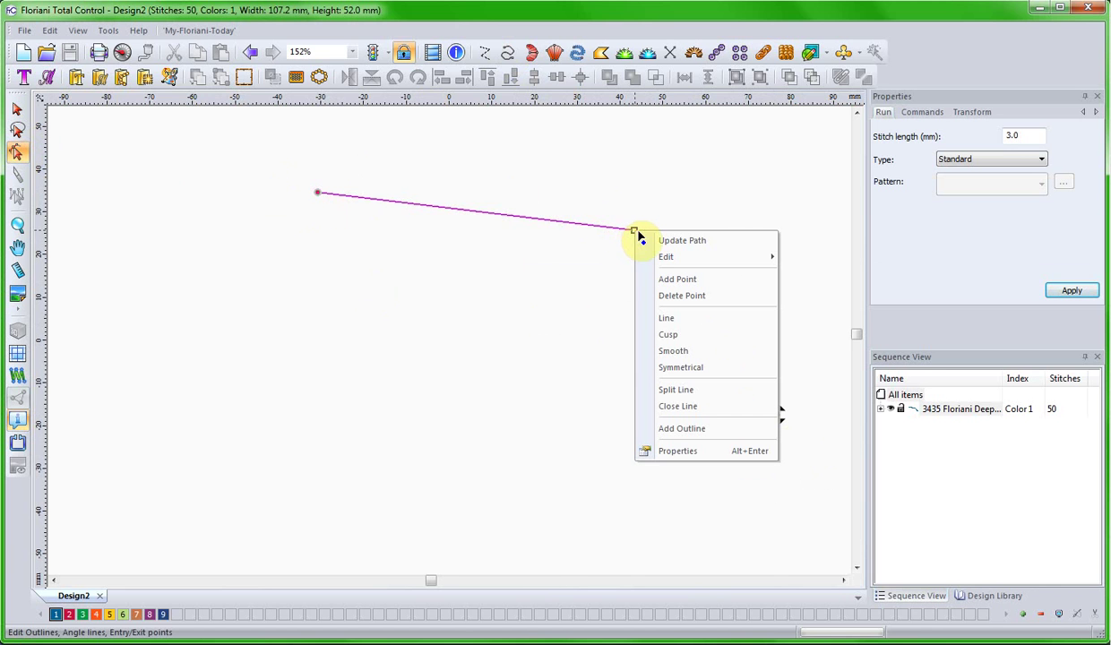
click(691, 355)
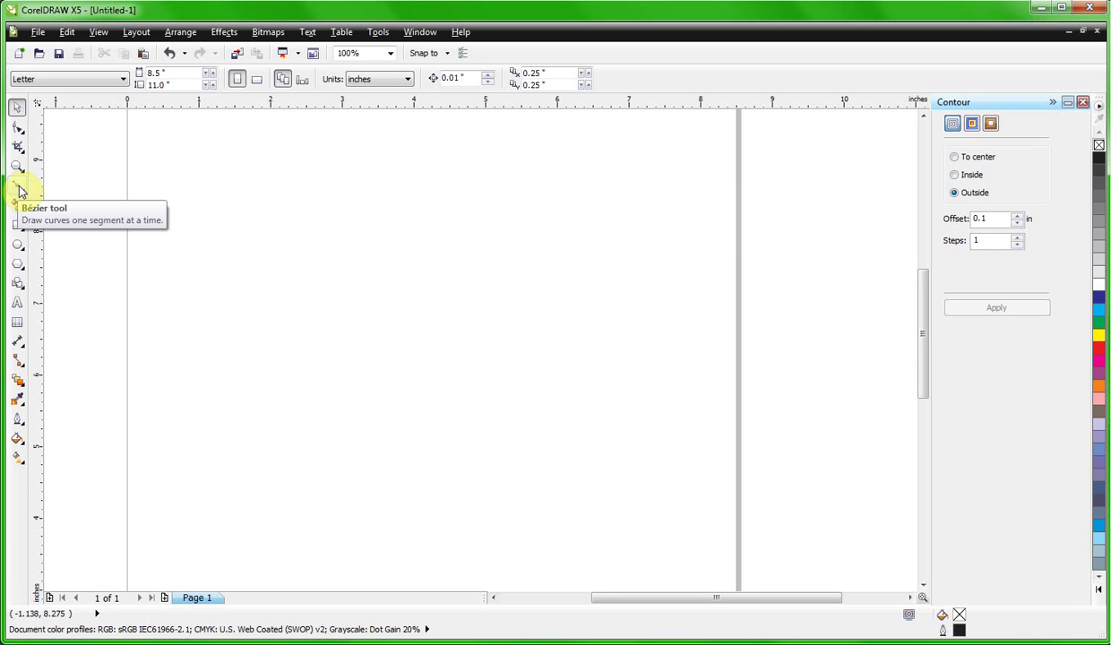
- Switch to CorelDRAW and draw a similar open two-segment line with a bend in the middle using the Bézier tool
click(19, 188)
click(253, 186)
click(587, 234)
click(736, 425)
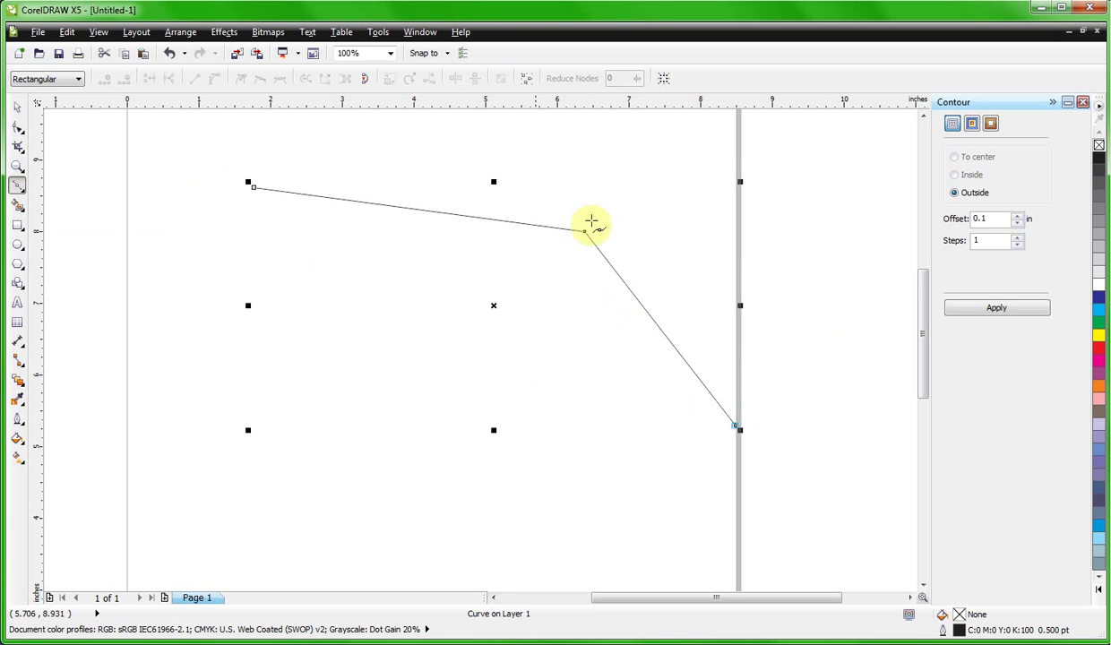
- Convert both straight segments of the Bézier line to curves with the Shape tool
click(17, 129)
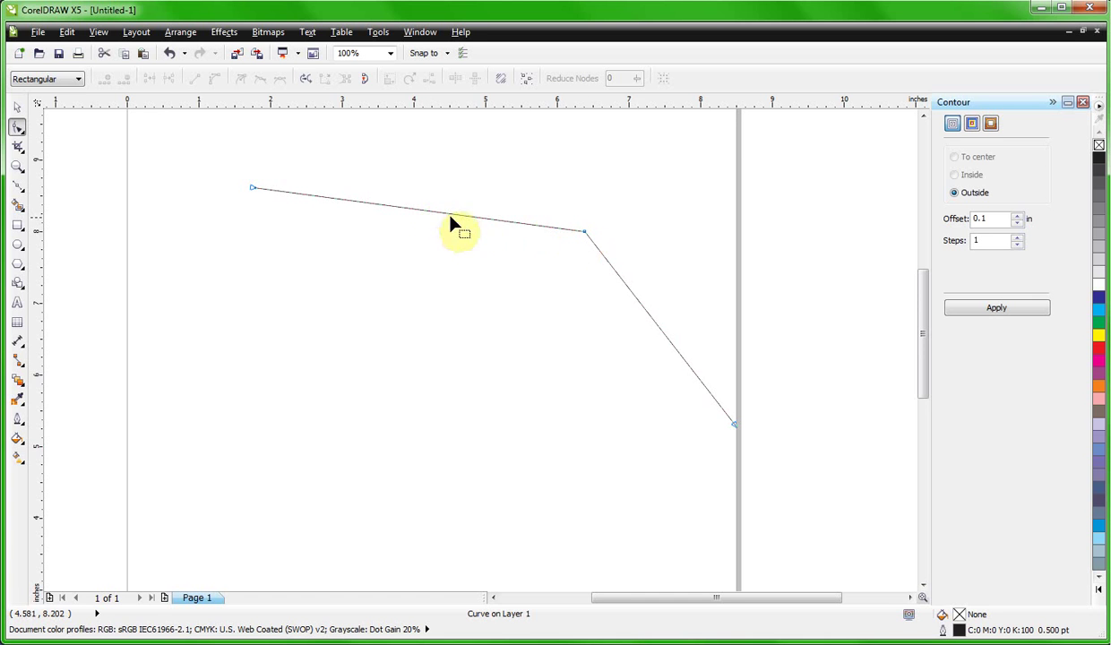
click(409, 208)
right_click(409, 208)
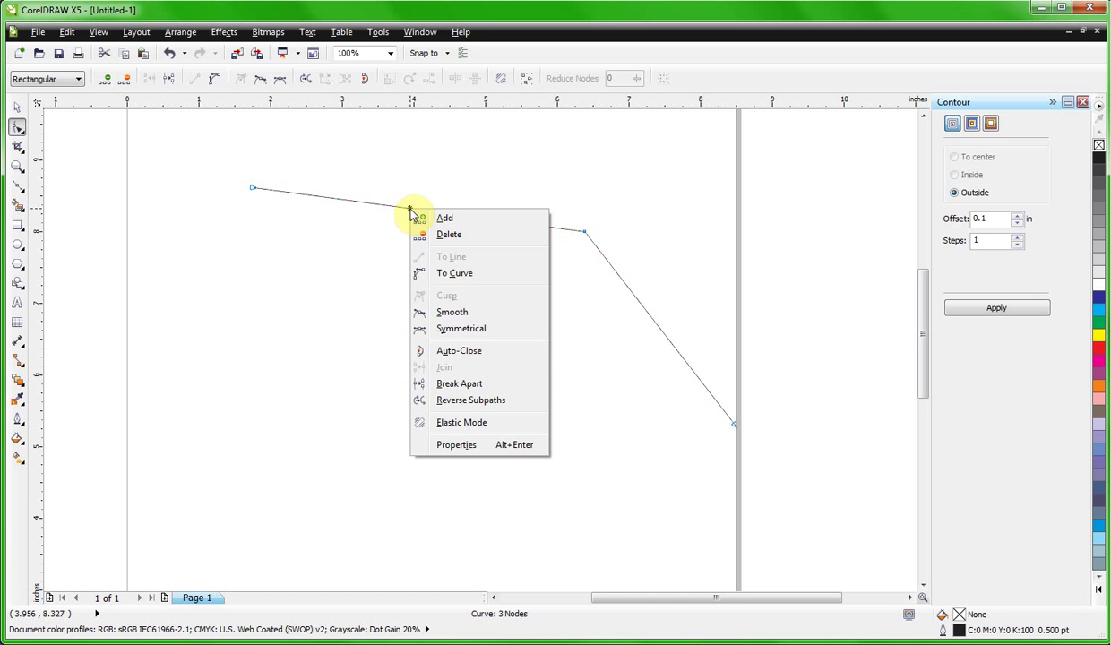
click(457, 276)
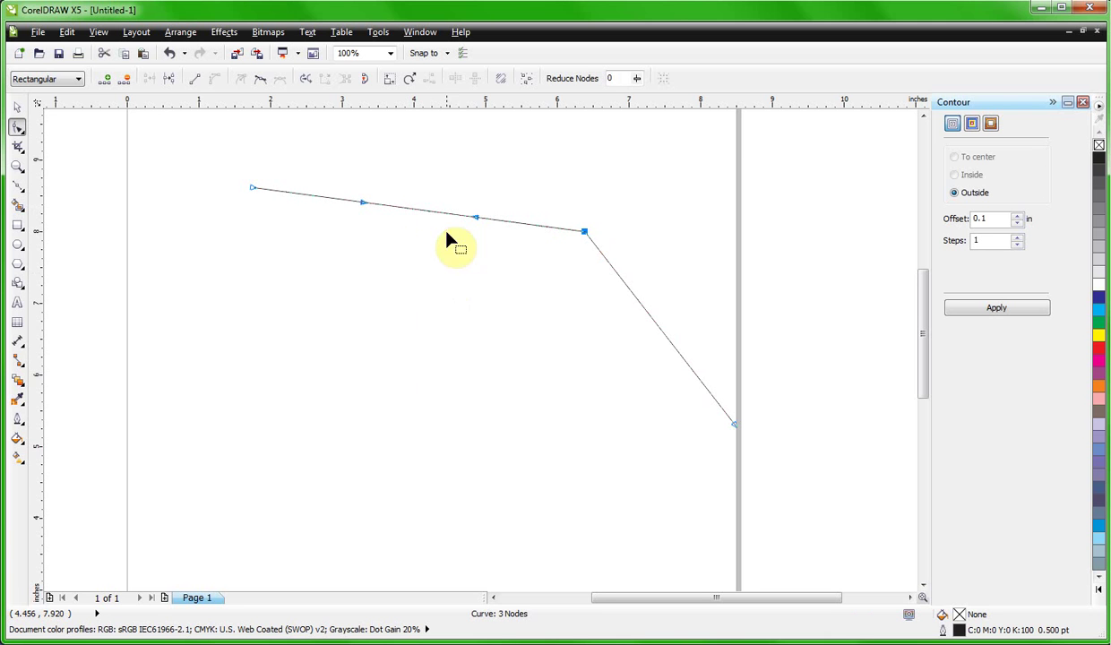
click(659, 328)
right_click(658, 328)
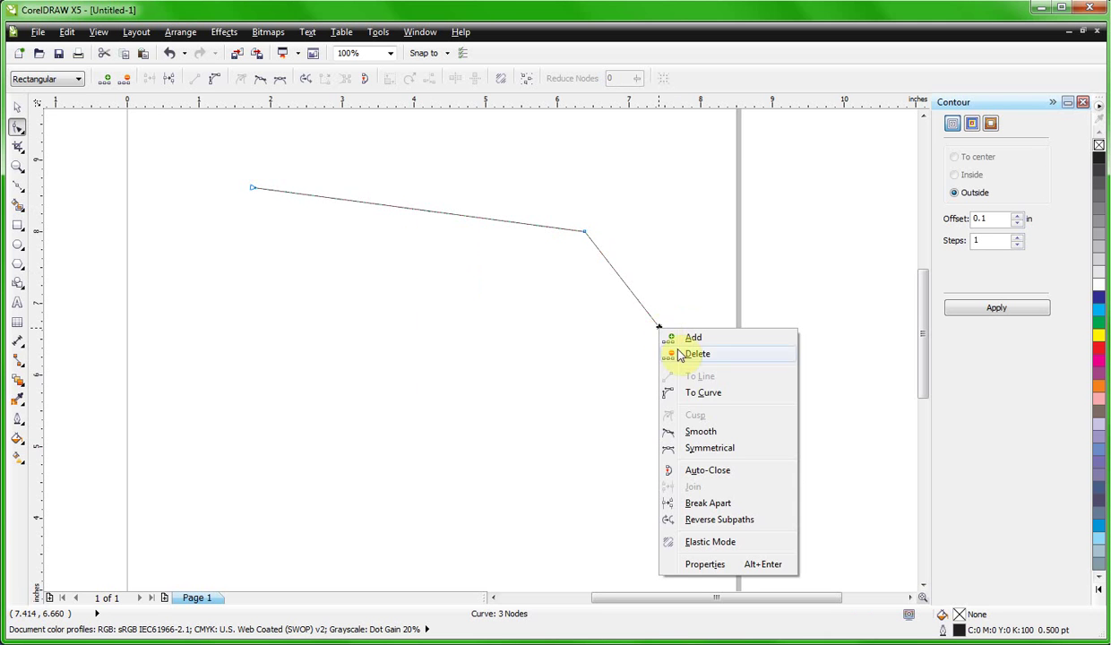
click(704, 394)
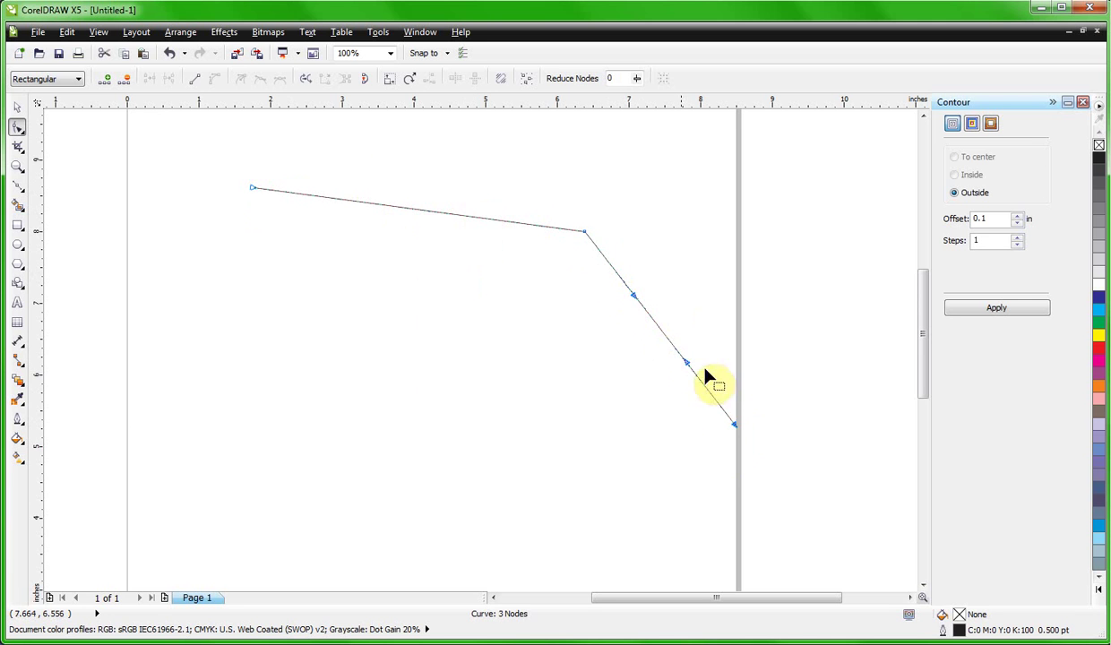
- Make the middle node of the CorelDRAW curve Smooth
click(626, 294)
click(584, 232)
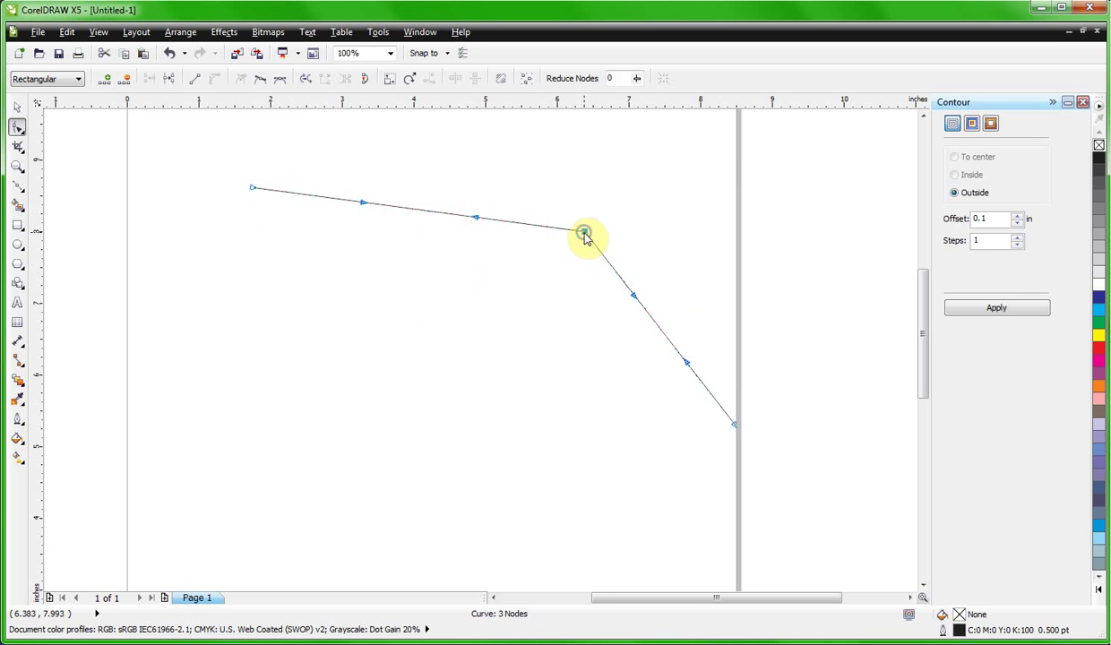
right_click(585, 233)
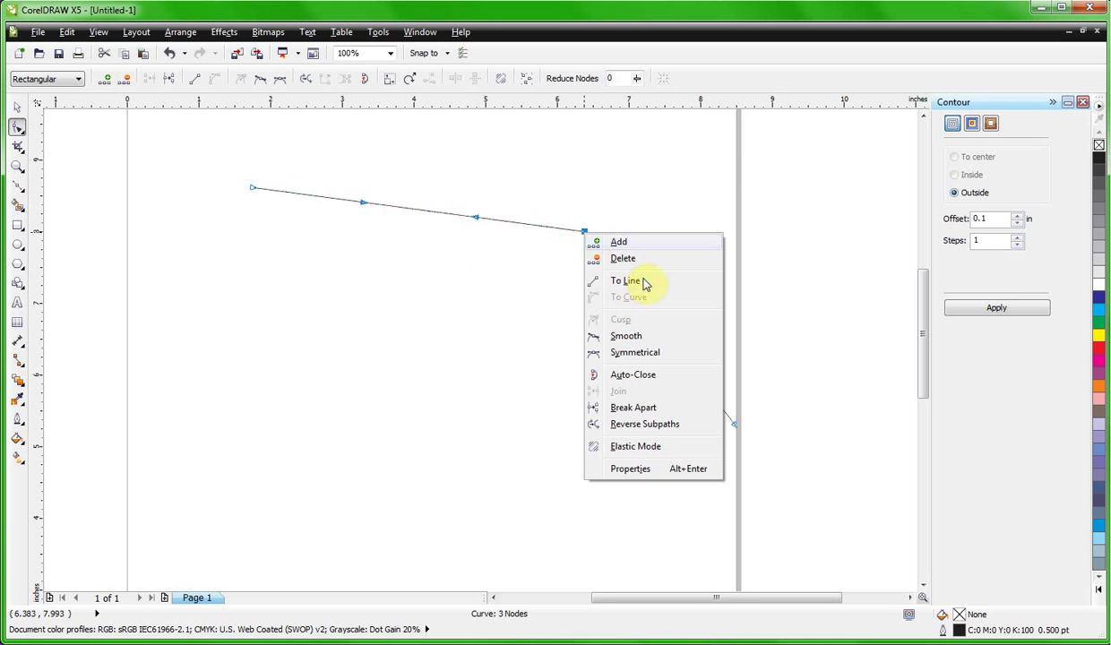
click(637, 337)
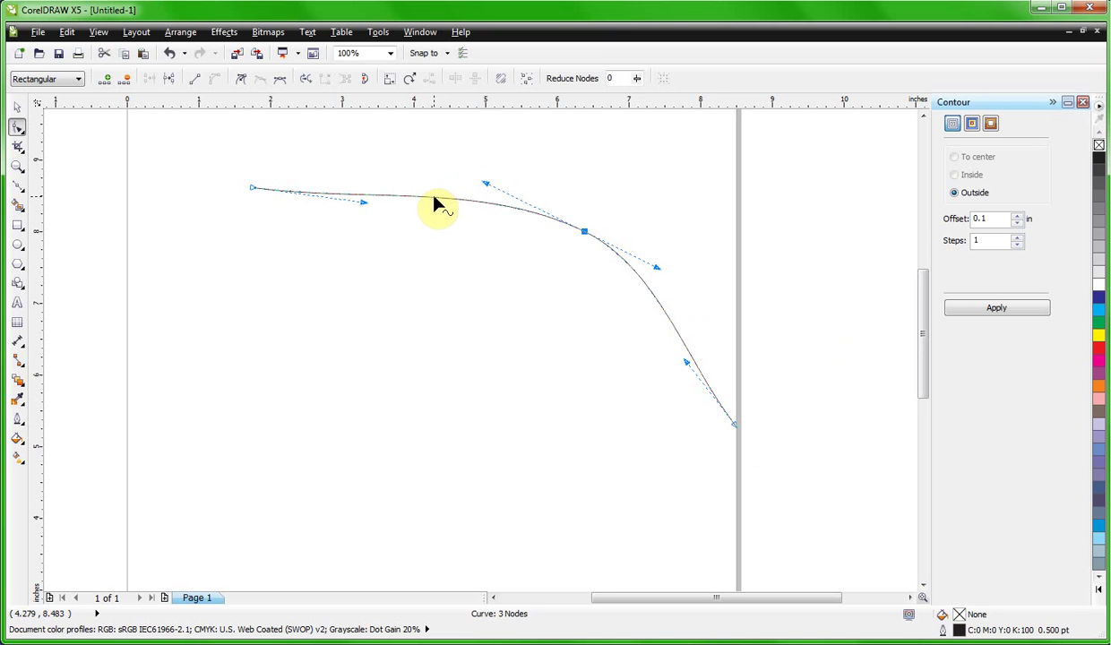
- Reshape the first segment of the CorelDRAW curve by bowing it upward and adjusting its bend near the start node
drag(436, 196, 357, 172)
click(337, 201)
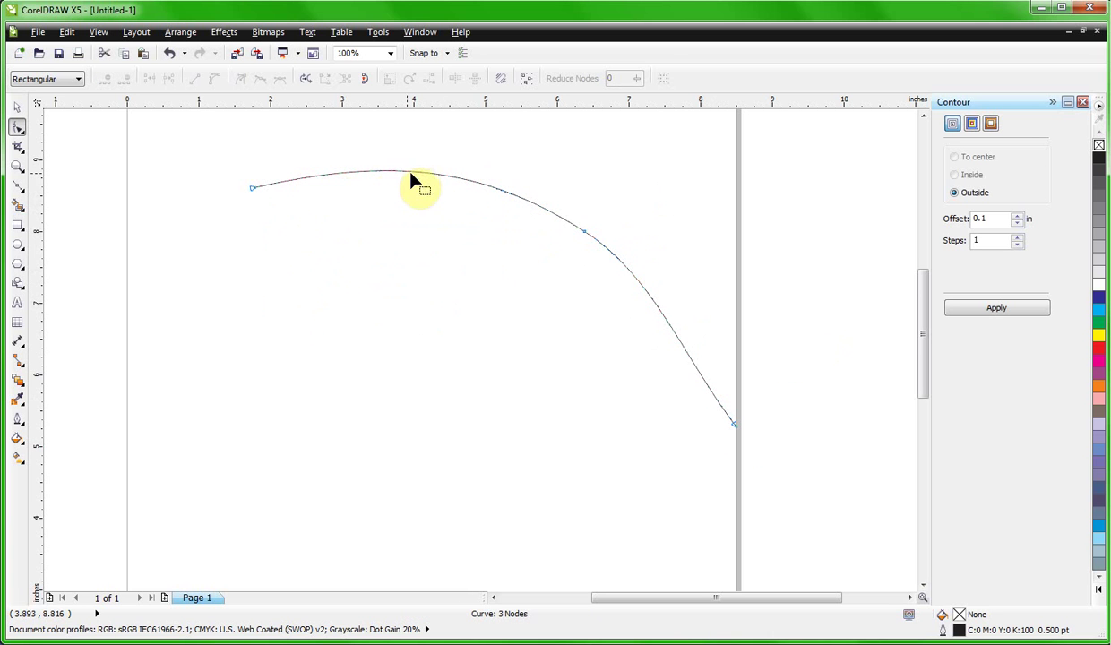
mouse_move(429, 174)
mouse_down()
mouse_move(426, 205)
mouse_move(325, 172)
mouse_move(265, 198)
mouse_move(280, 194)
mouse_up()
click(267, 190)
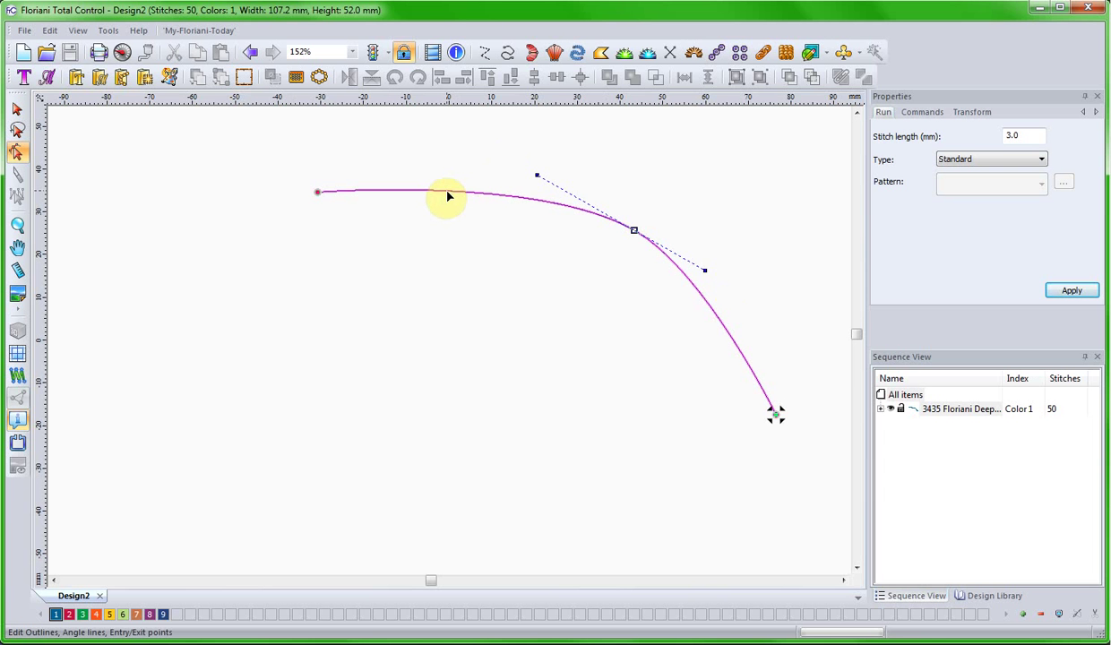
- Switch to Floriani Total Control and swing the middle point's upper handle down and back up to reshape the run line
click(446, 191)
click(634, 232)
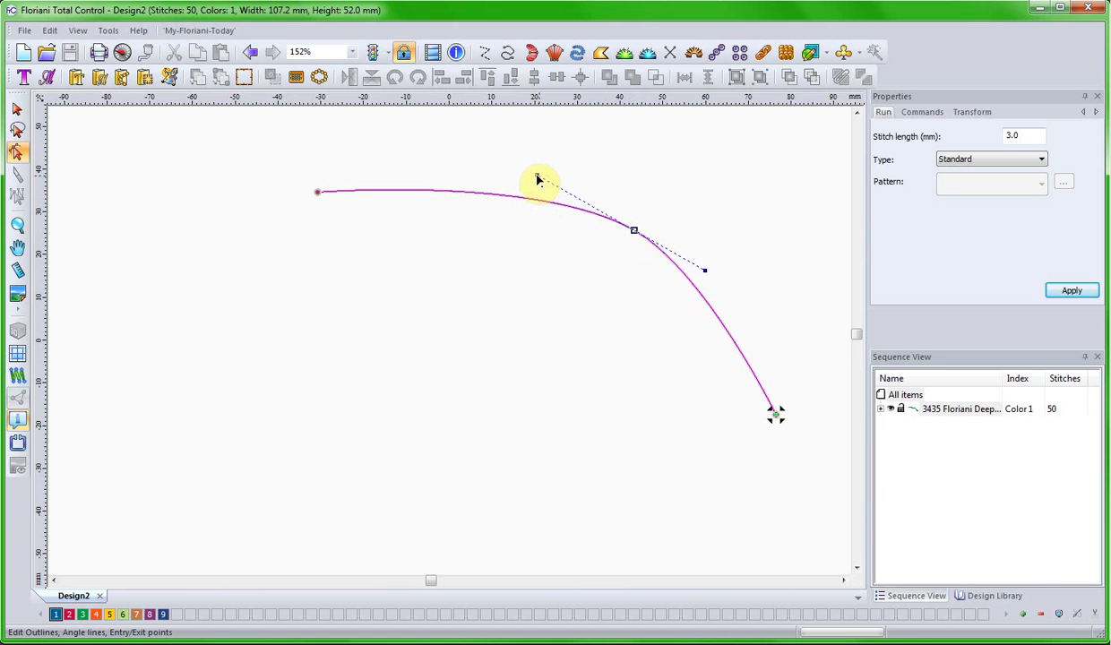
drag(537, 177, 573, 311)
drag(609, 317, 511, 173)
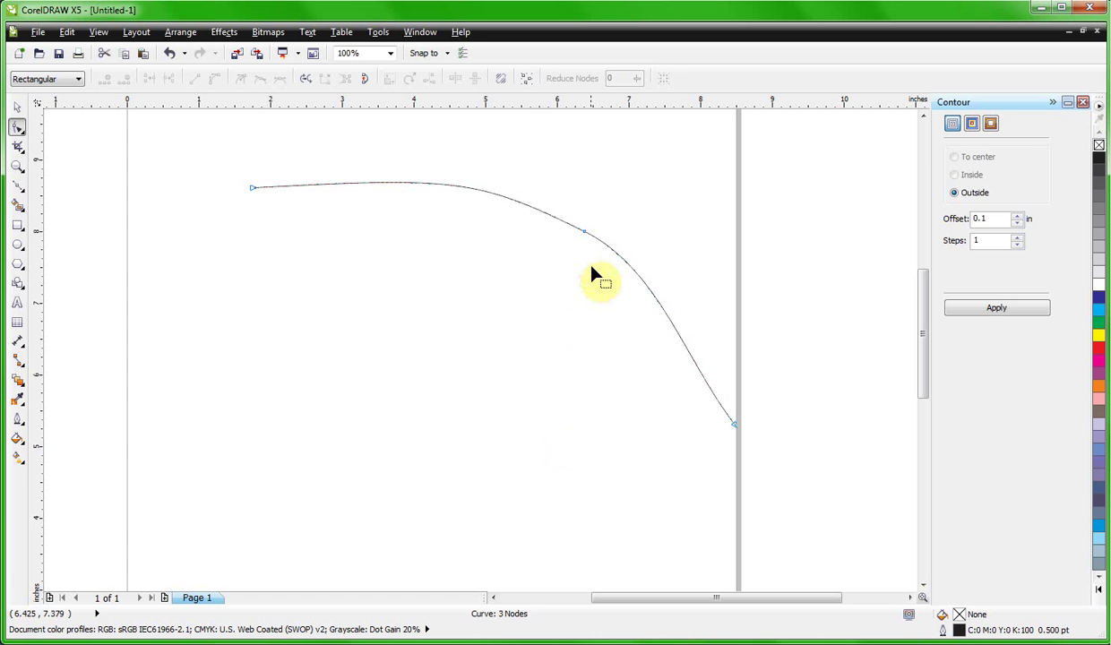
- Switch to CorelDRAW and reshape the curve by moving the middle node, its upper handle and both adjoining segments
drag(583, 234, 579, 227)
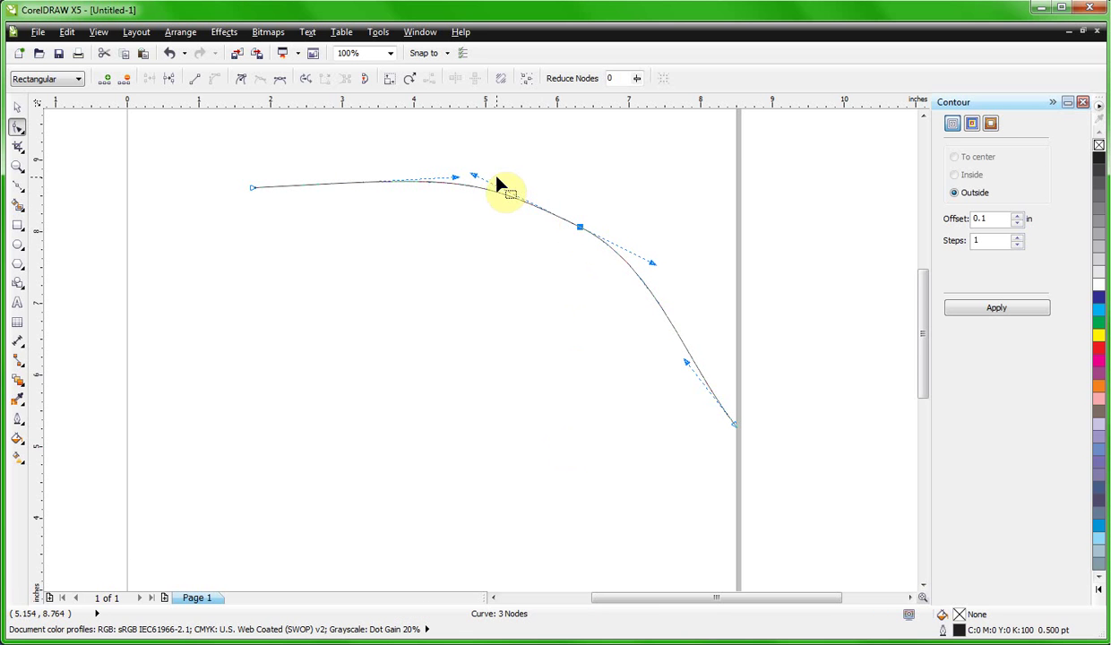
drag(475, 176, 507, 203)
drag(427, 194, 418, 167)
mouse_move(669, 334)
mouse_down()
mouse_move(640, 339)
mouse_move(657, 335)
mouse_move(655, 321)
mouse_up()
drag(578, 228, 591, 214)
drag(648, 298, 634, 298)
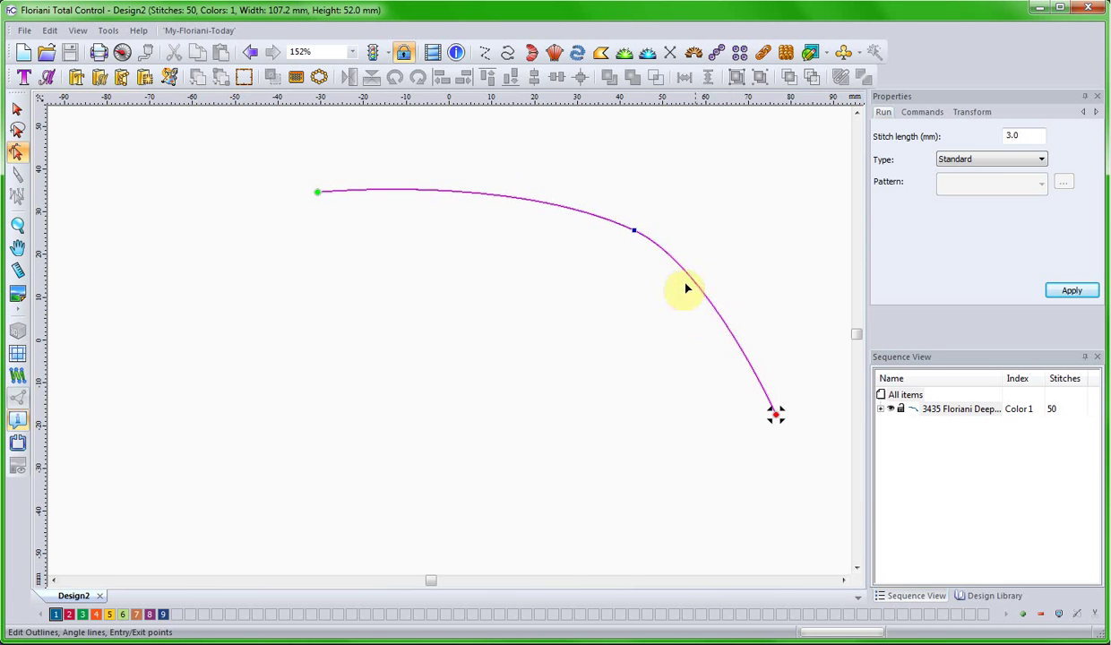
- Switch to Floriani Total Control, move the run line's middle point upward and try to reshape the lower segment directly
drag(633, 233, 639, 196)
mouse_move(714, 235)
mouse_down()
mouse_move(687, 260)
mouse_move(724, 218)
mouse_up()
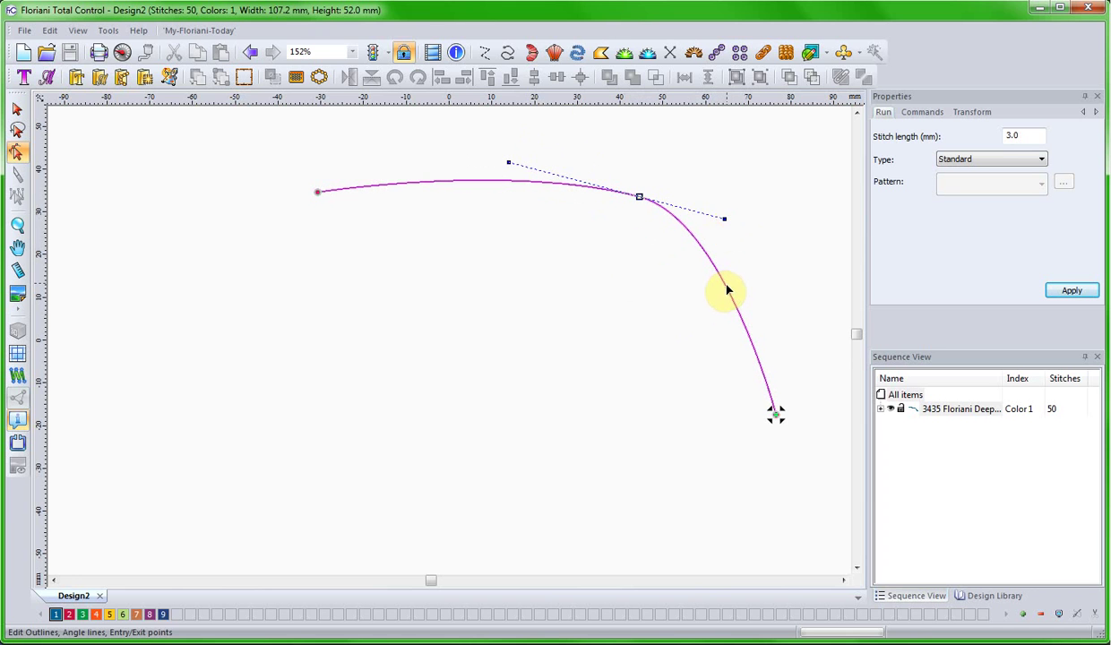
drag(730, 296, 710, 306)
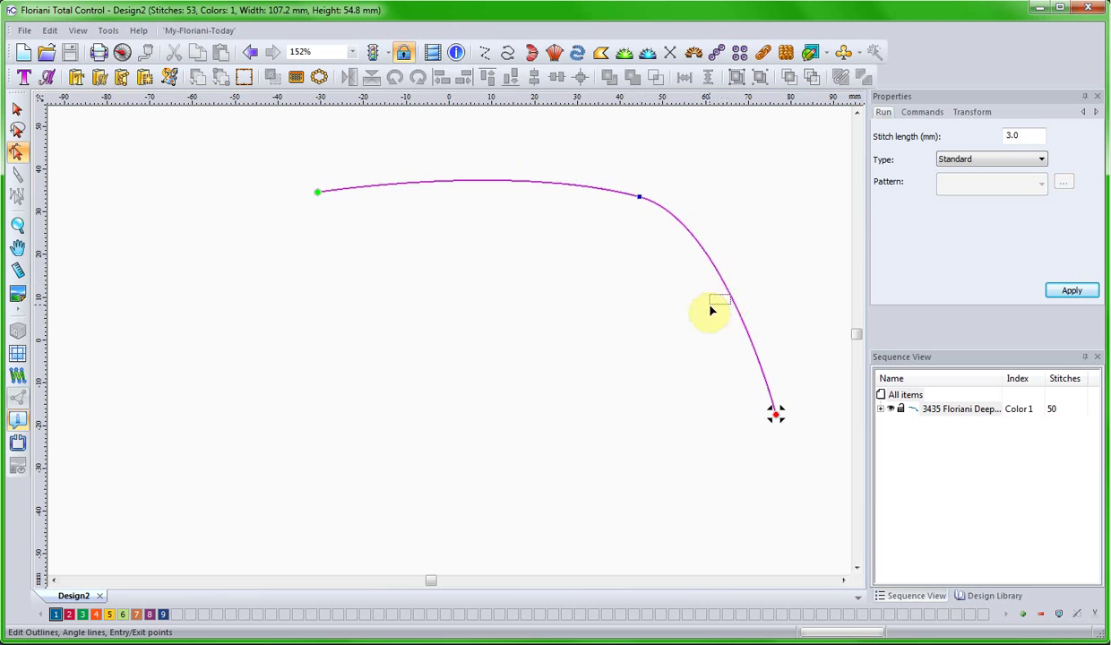
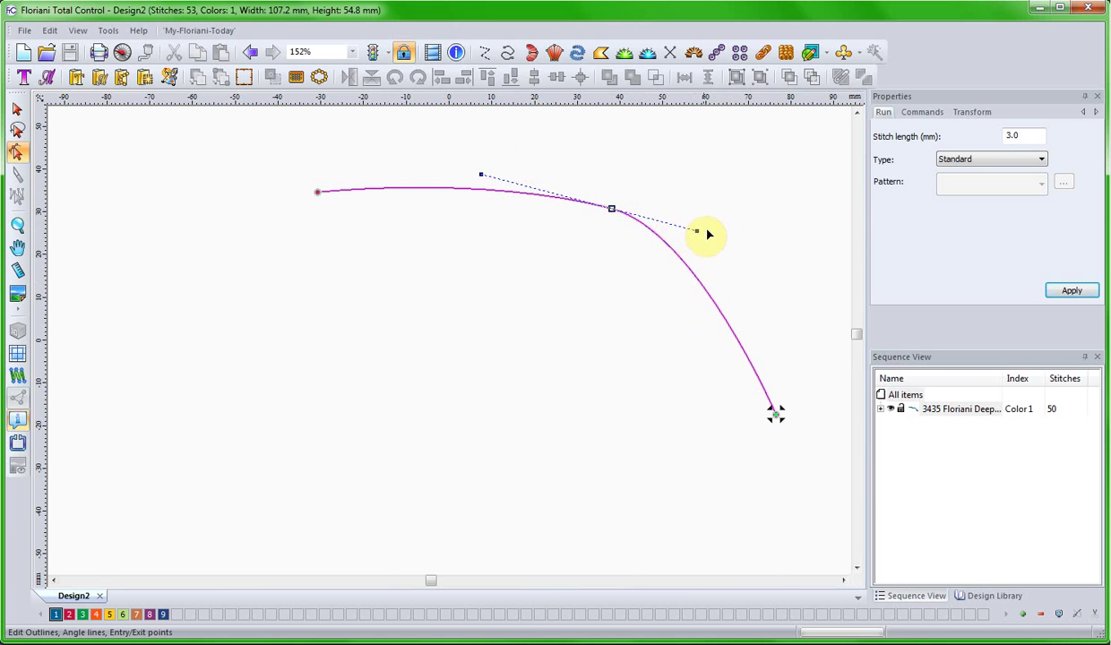
- Lengthen the middle point's lower handle to round out the lower segment, and nudge the point slightly
drag(697, 235, 734, 249)
click(664, 238)
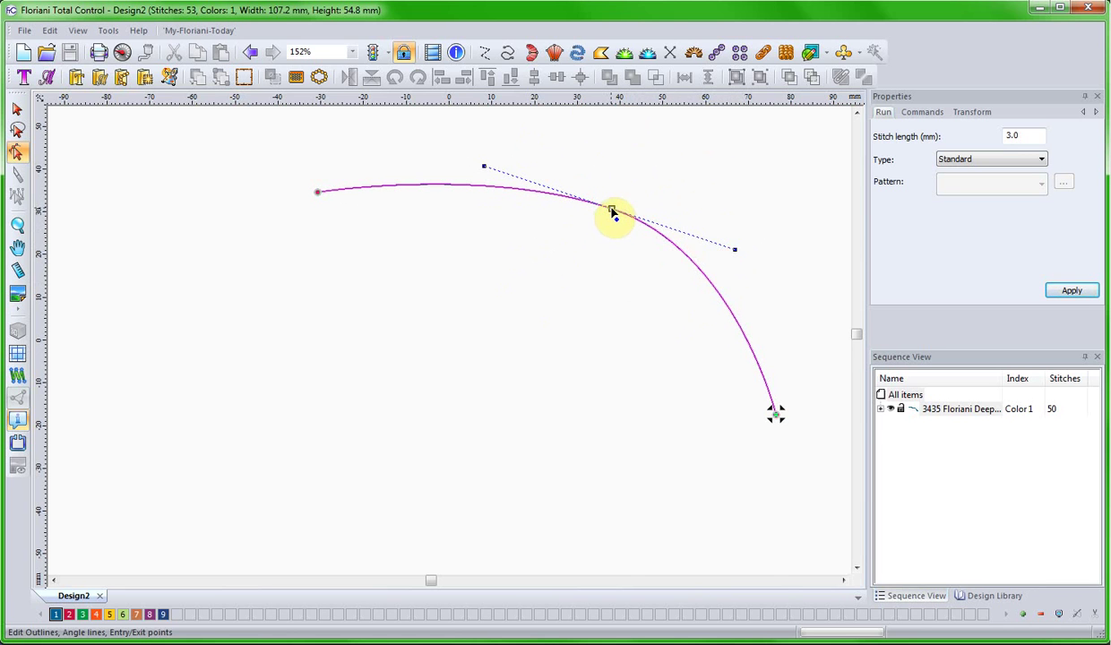
drag(615, 217, 612, 215)
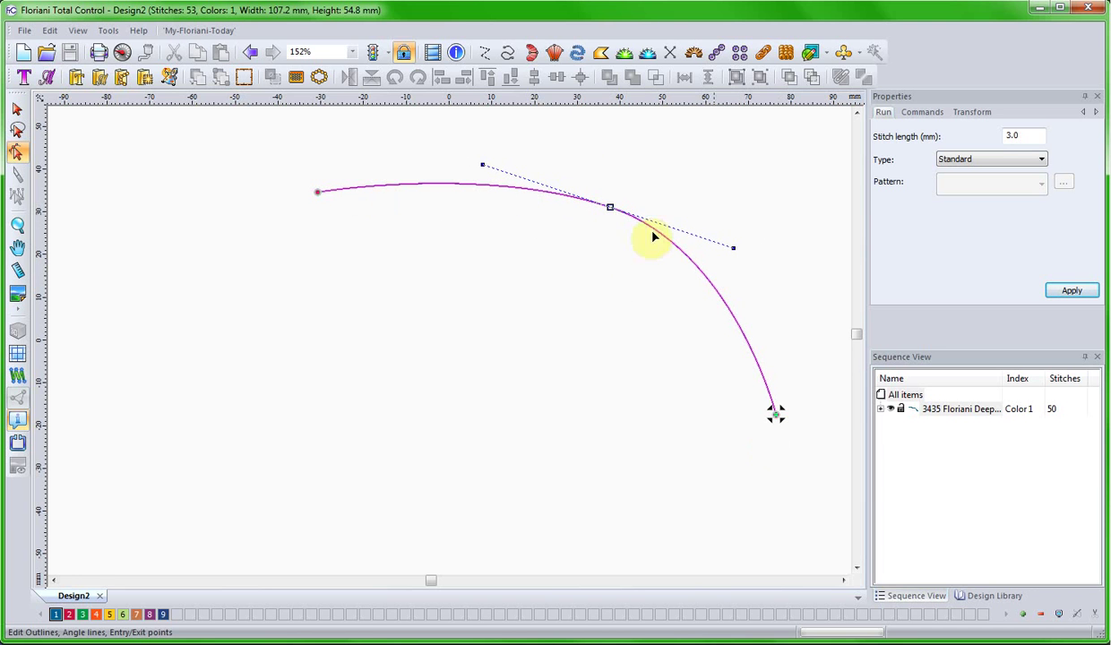
- Examine the Line, Cusp, Smooth and Symmetrical point types offered for the run line's middle point
right_click(610, 211)
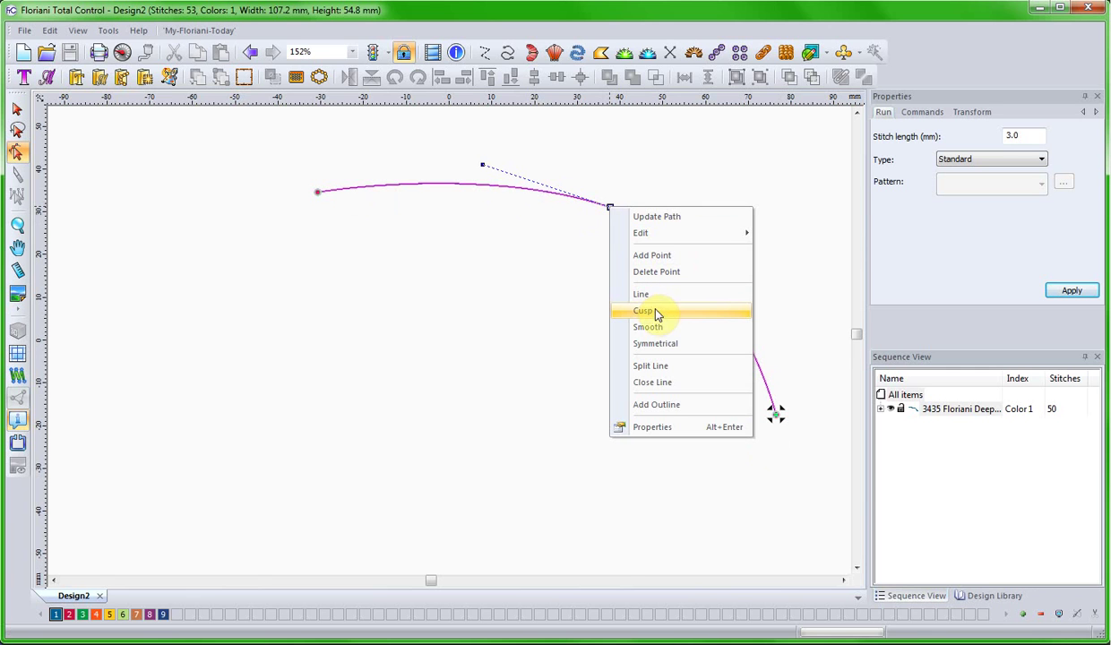
click(673, 327)
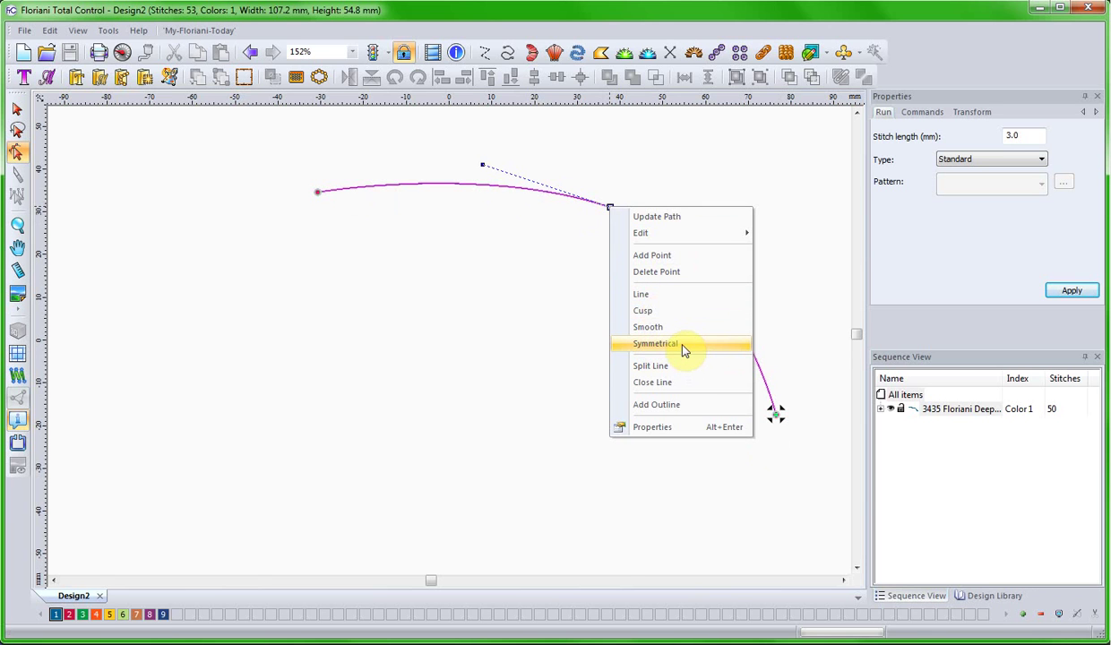
click(683, 345)
- Move the run line's middle point slightly down and toward the line's start
click(613, 220)
click(611, 211)
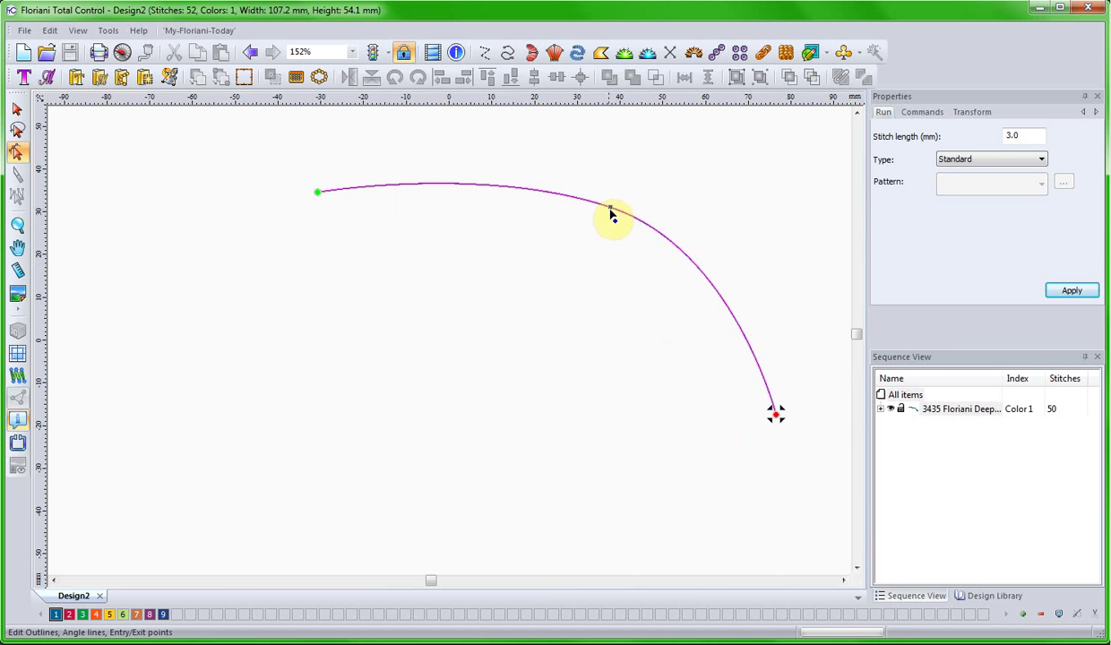
drag(612, 212, 596, 229)
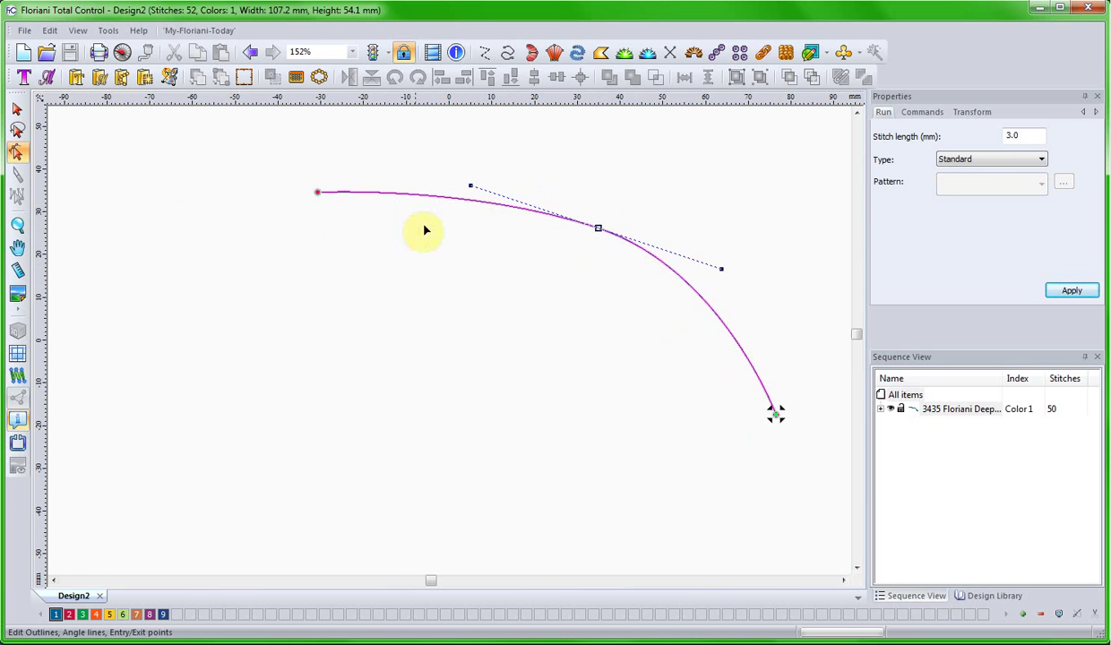
- Inspect the curve and its handles up close at the middle point, and resume outline editing
drag(576, 213, 618, 253)
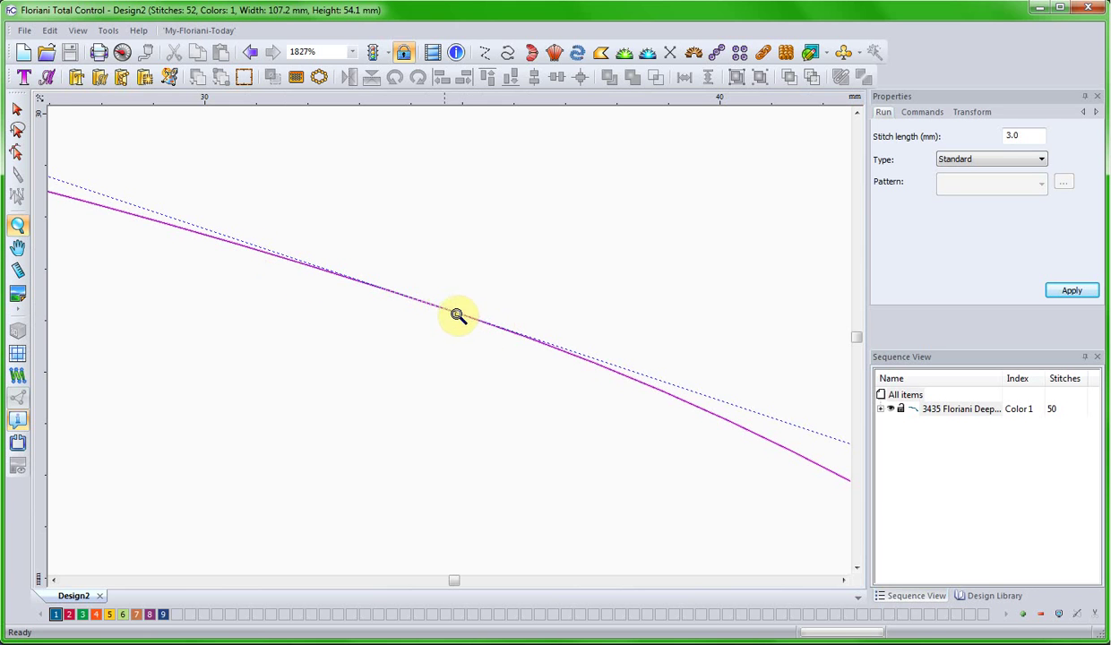
scroll(463, 315, down, 3)
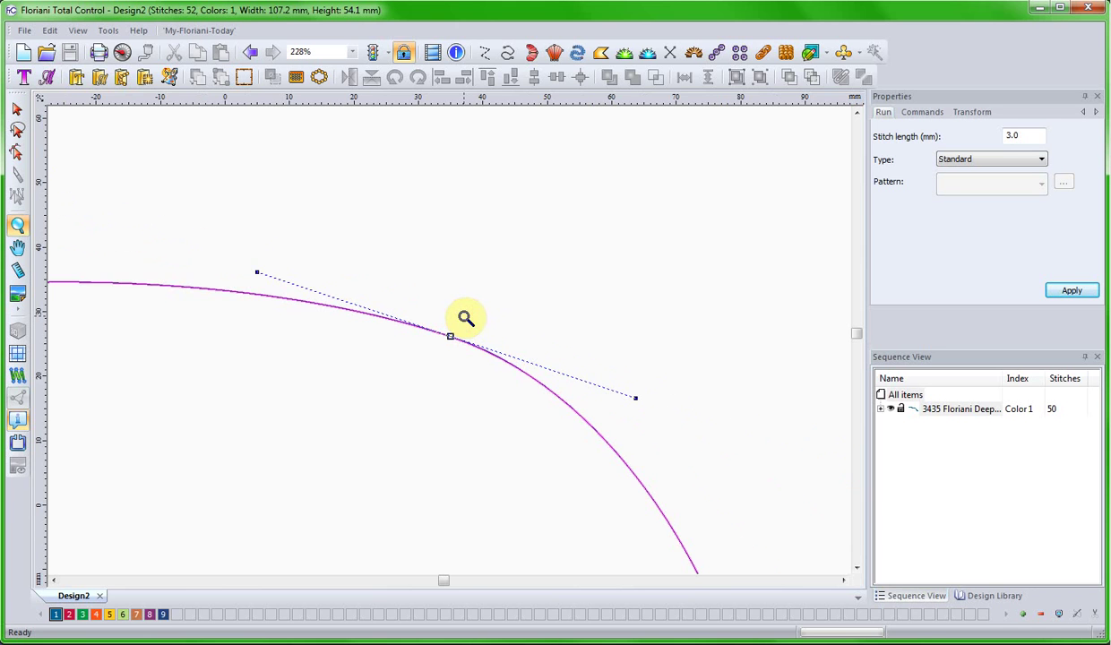
click(18, 155)
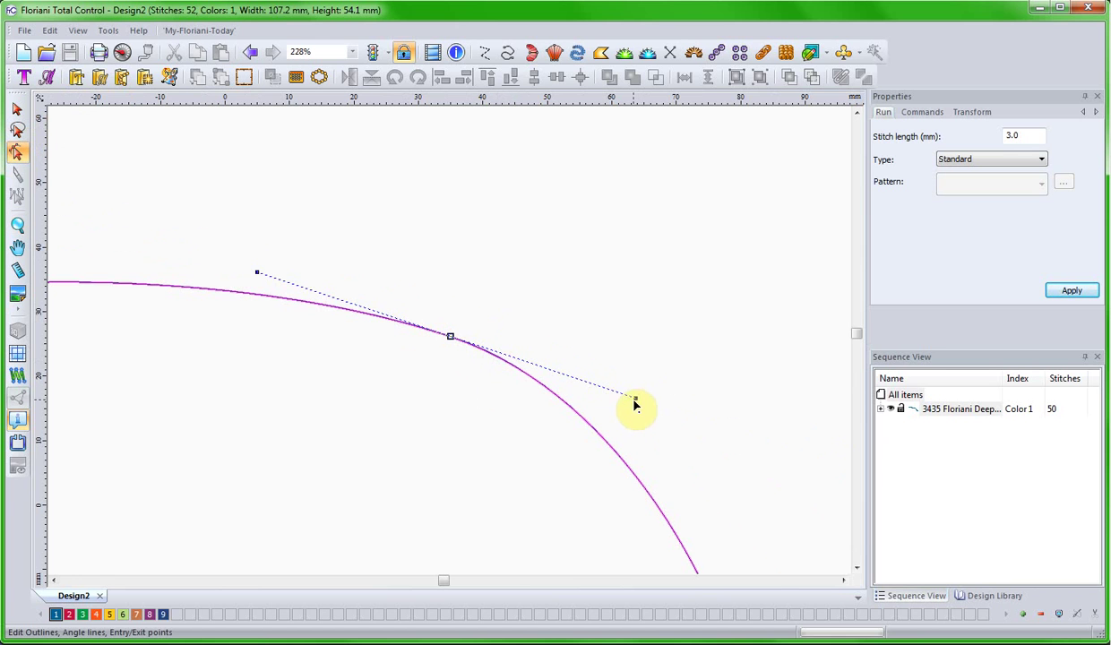
- Swing the middle point's handles steeply and back, and shorten the start-side handle so both lie close to the curve
drag(636, 402, 528, 187)
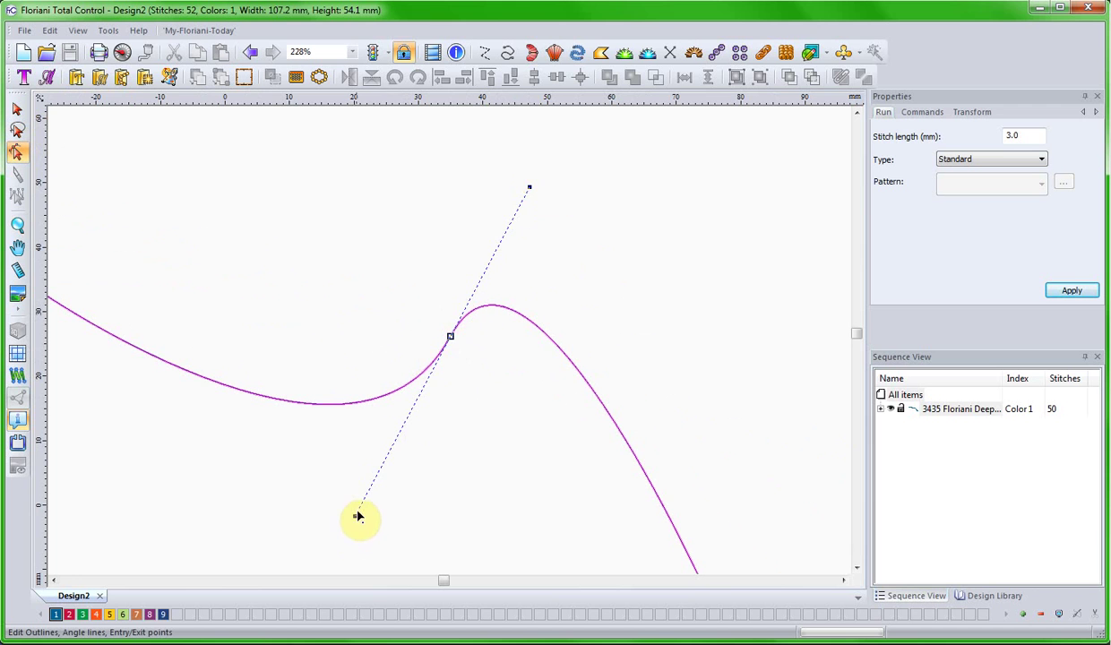
drag(355, 516, 340, 286)
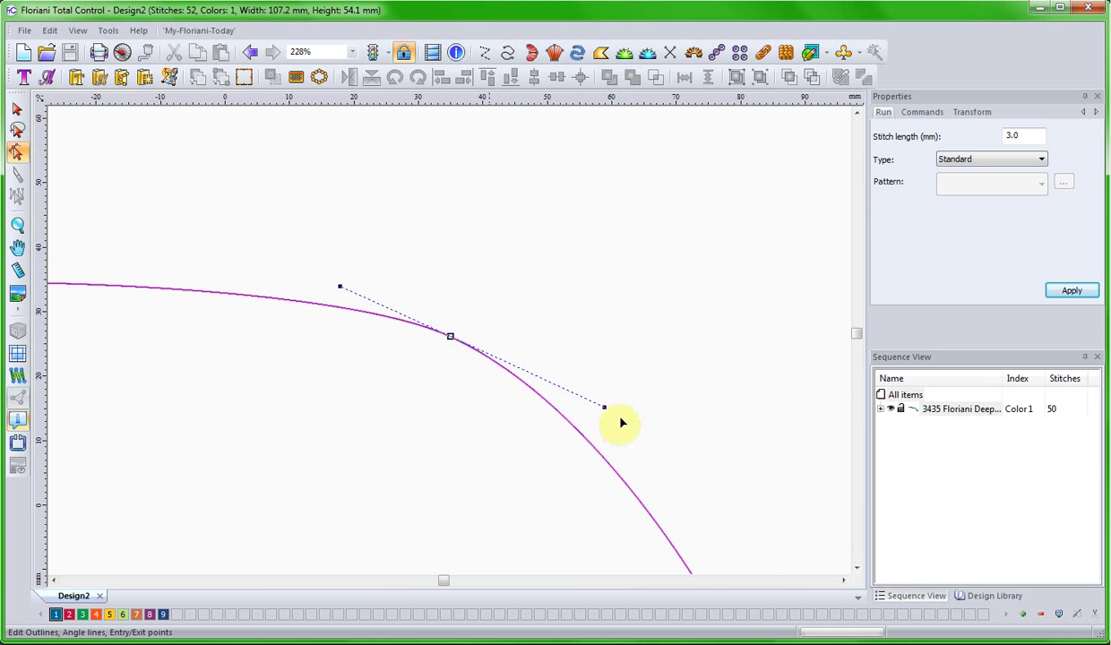
mouse_move(603, 411)
mouse_down()
mouse_move(752, 478)
mouse_move(584, 402)
mouse_move(784, 514)
mouse_move(586, 408)
mouse_up()
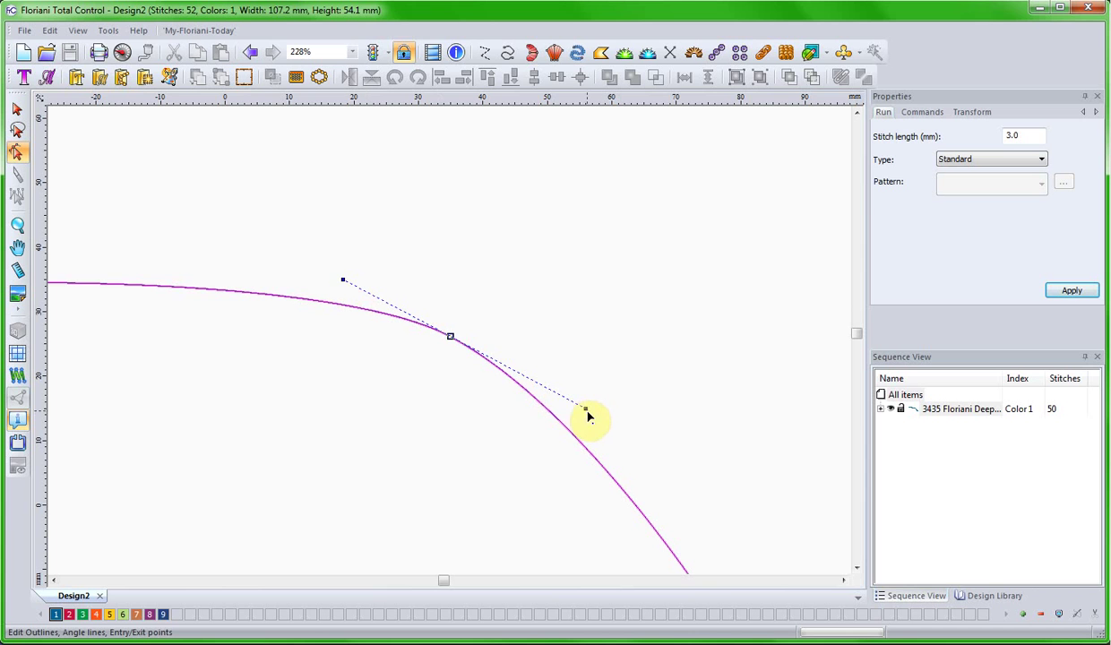
drag(585, 410, 594, 360)
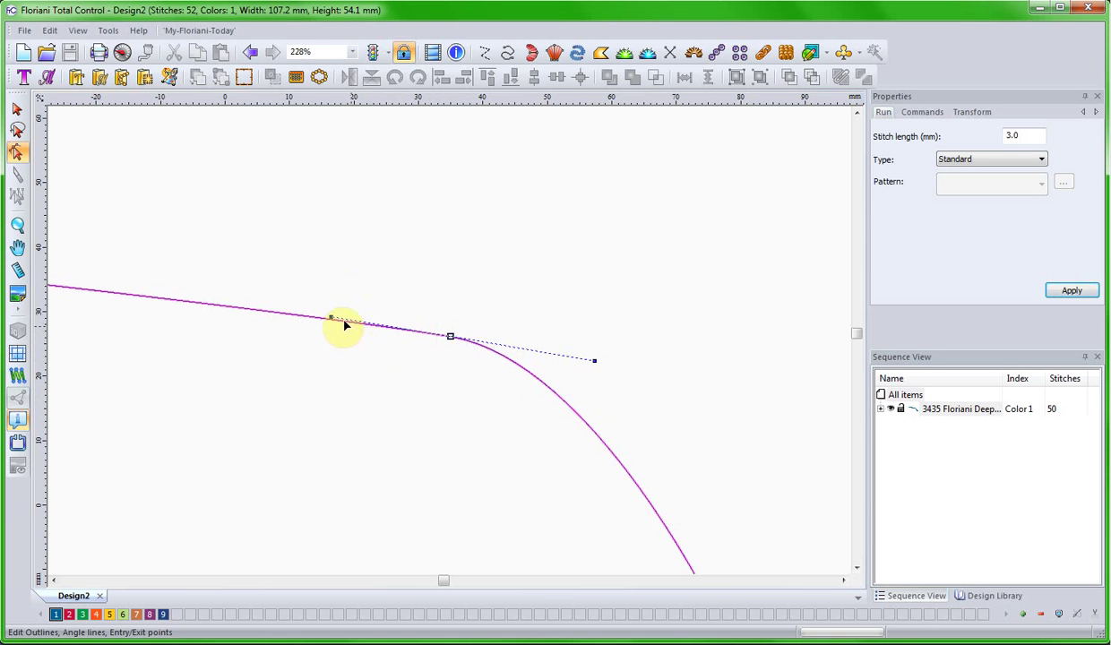
drag(329, 319, 358, 308)
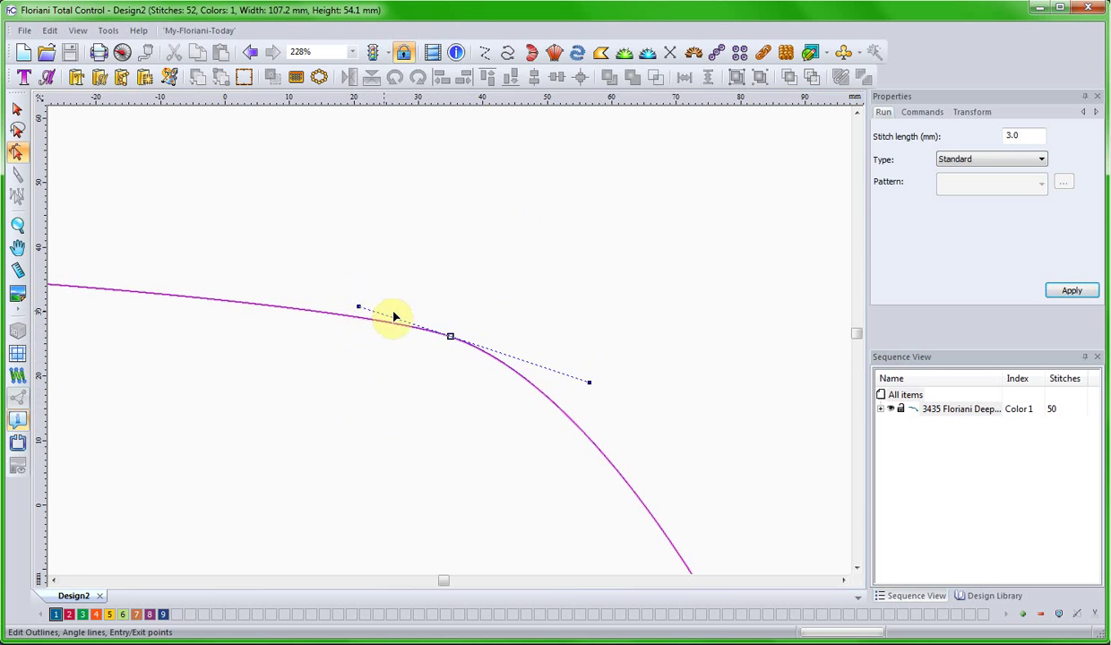
- Convert the run line's middle point to Cusp and swing its end-side handle above the line to form a sharp corner
right_click(450, 339)
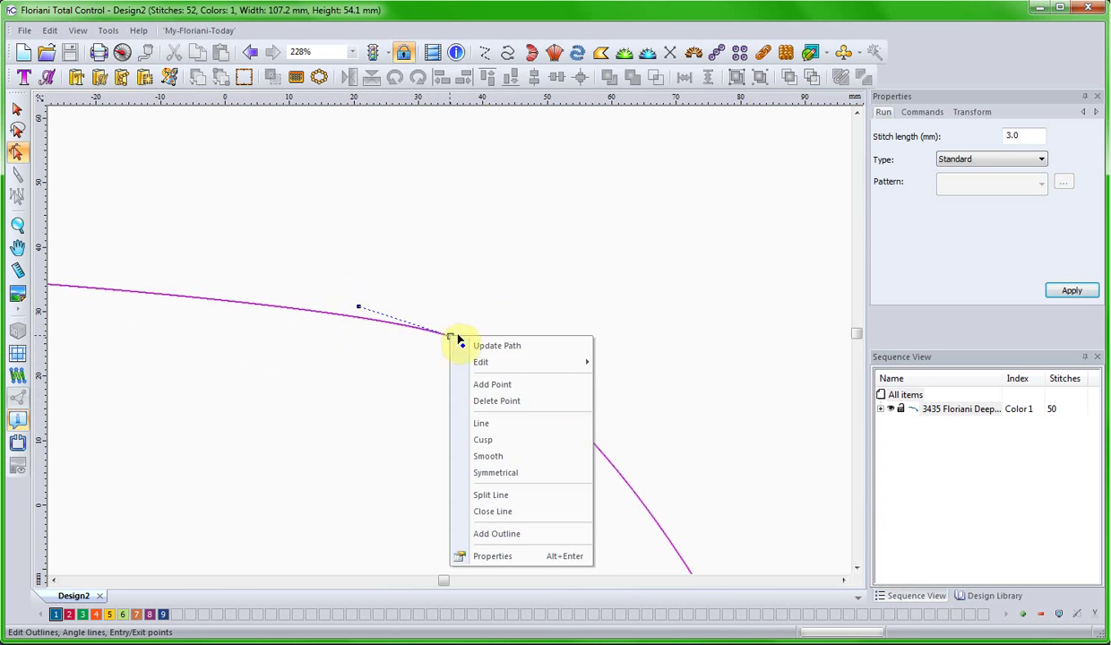
click(491, 442)
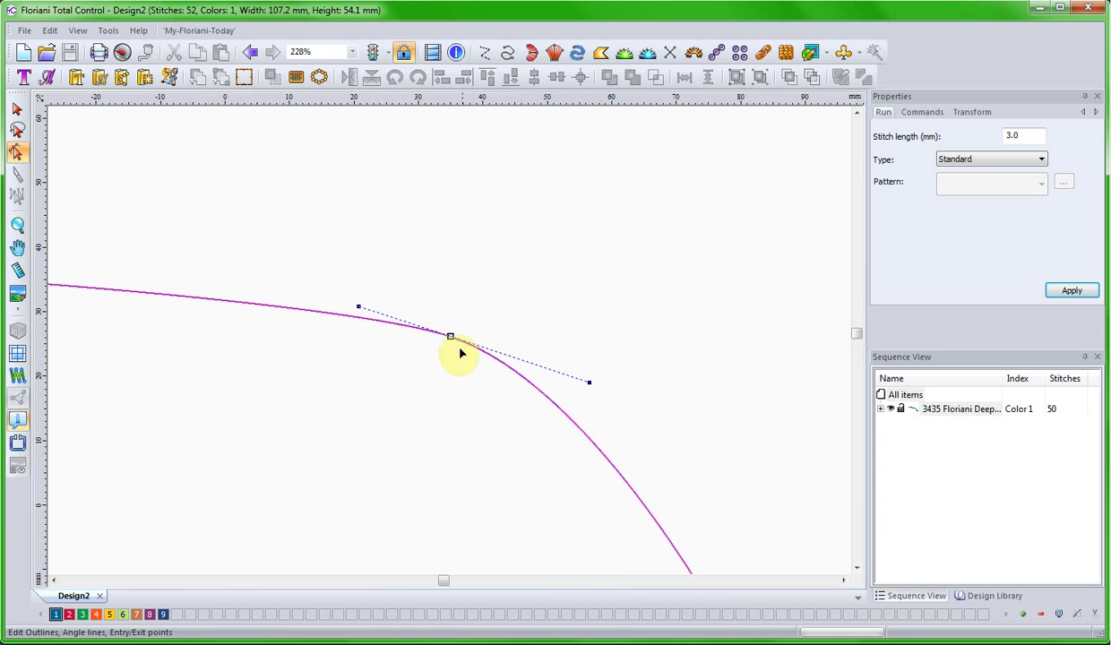
scroll(452, 336, down, 2)
scroll(433, 332, up, 2)
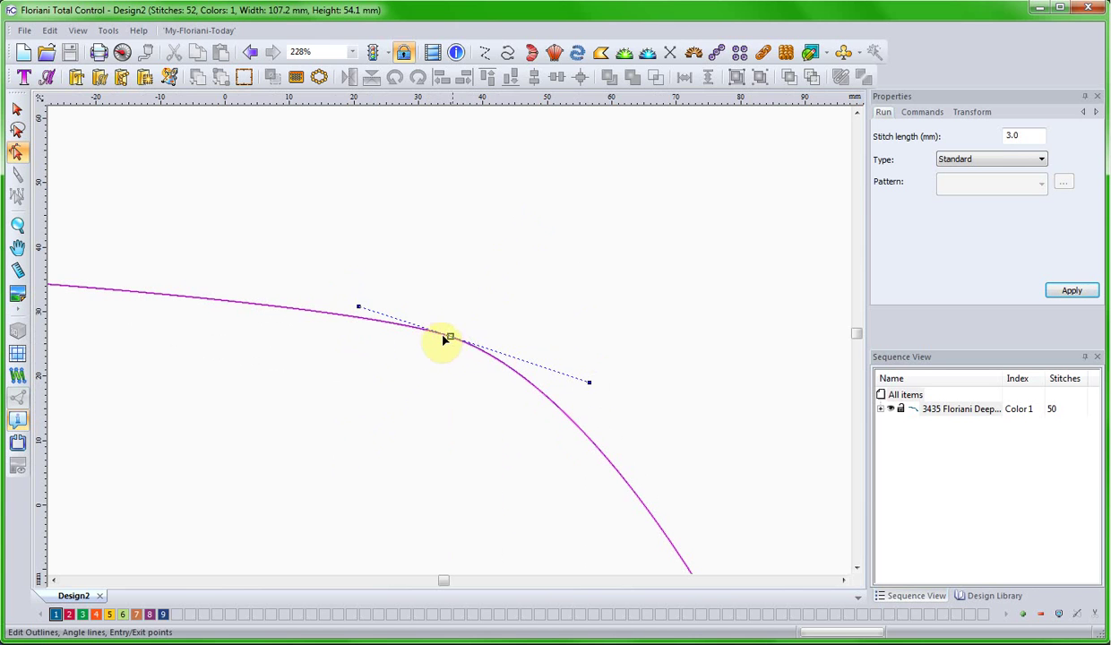
drag(591, 387, 558, 214)
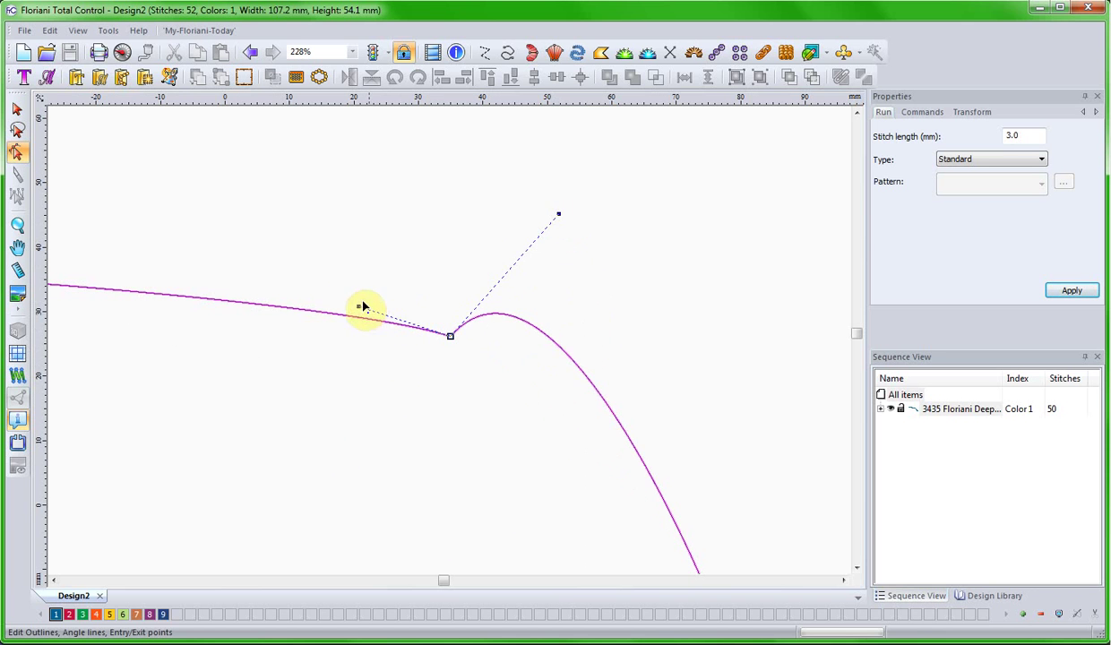
- Reposition the cusp's handles independently, placing the end-side handle nearly level and raising and lengthening the start-side handle
scroll(450, 338, up, 5)
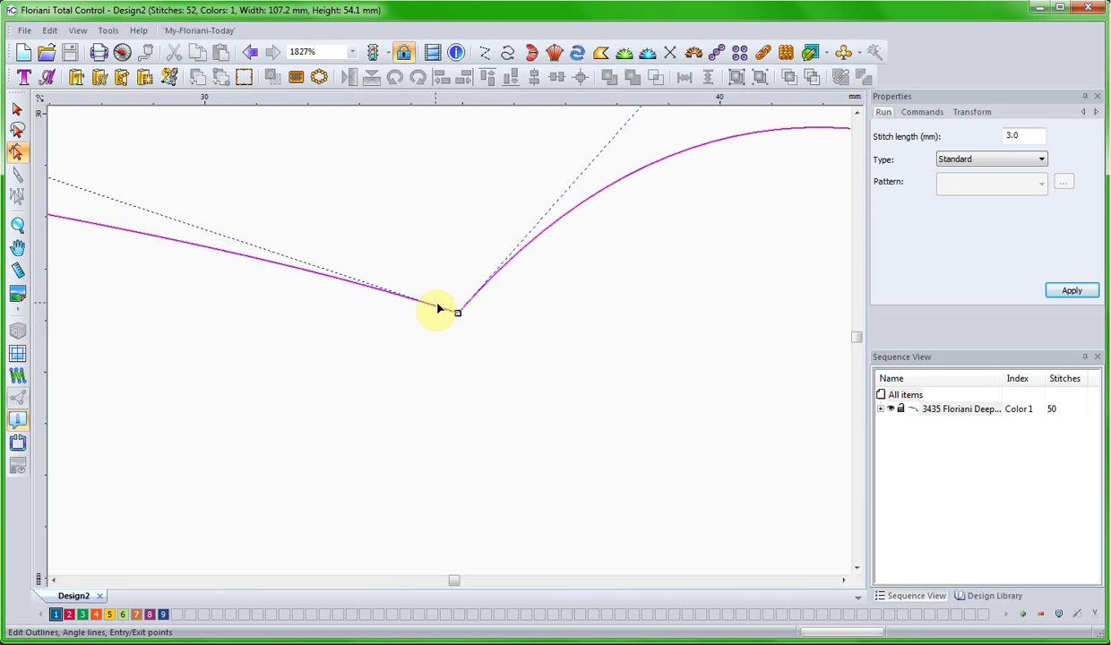
scroll(573, 223, down, 1)
scroll(630, 197, down, 1)
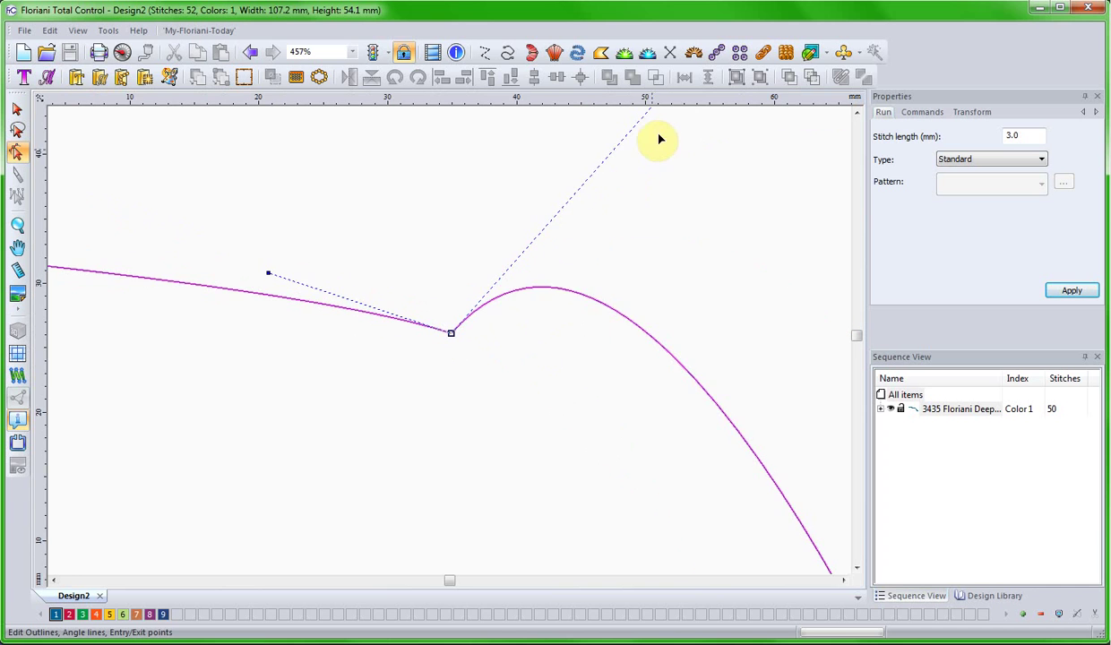
scroll(660, 144, down, 1)
drag(558, 215, 526, 418)
drag(554, 376, 556, 331)
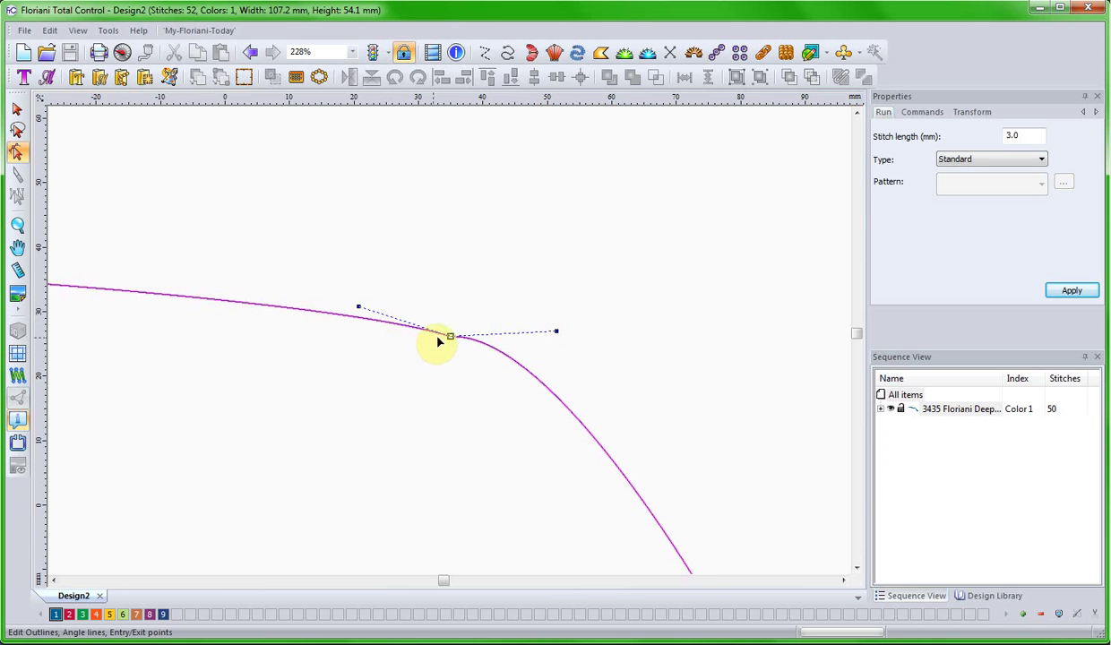
drag(360, 310, 337, 397)
drag(344, 327, 319, 252)
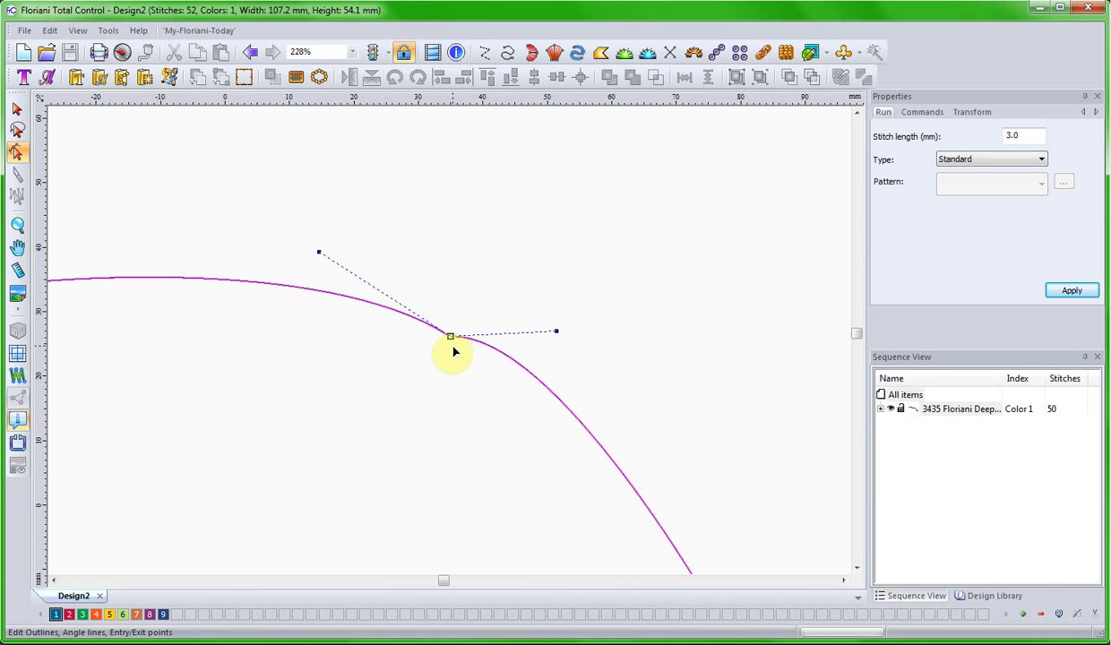
- Convert the run line's middle point from Cusp to Smooth
right_click(450, 339)
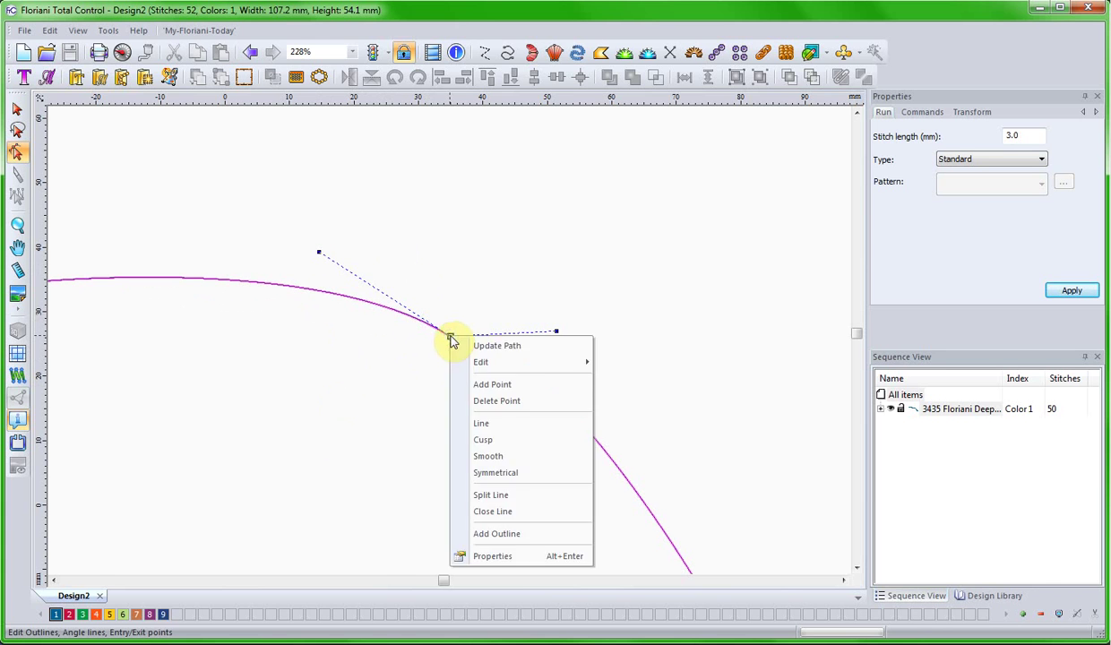
click(498, 454)
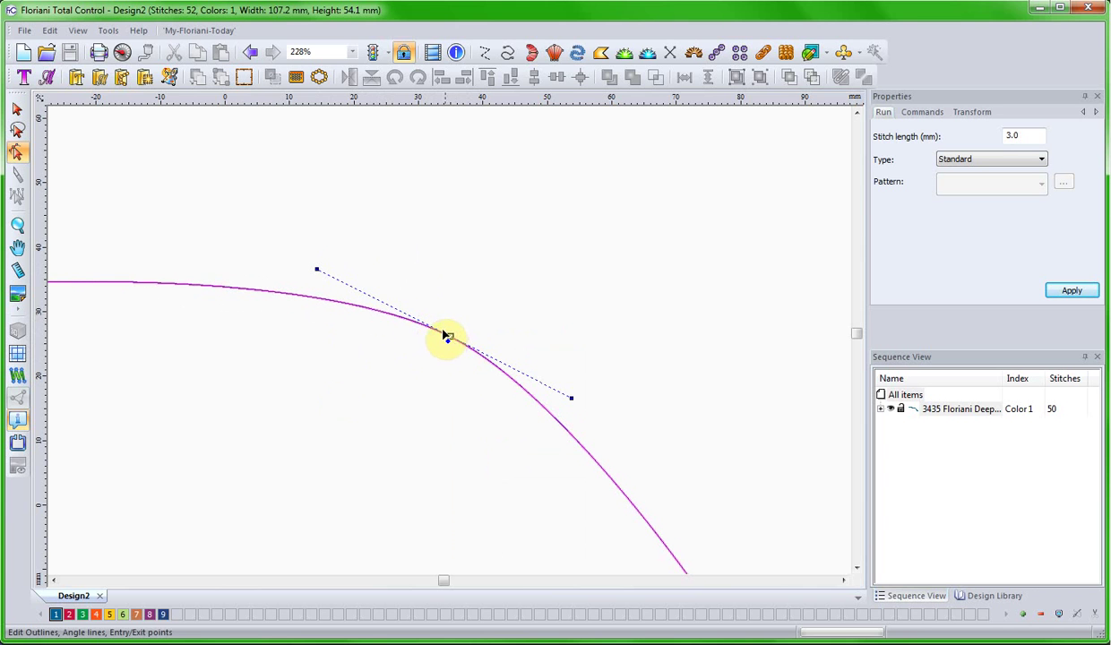
scroll(588, 454, down, 1)
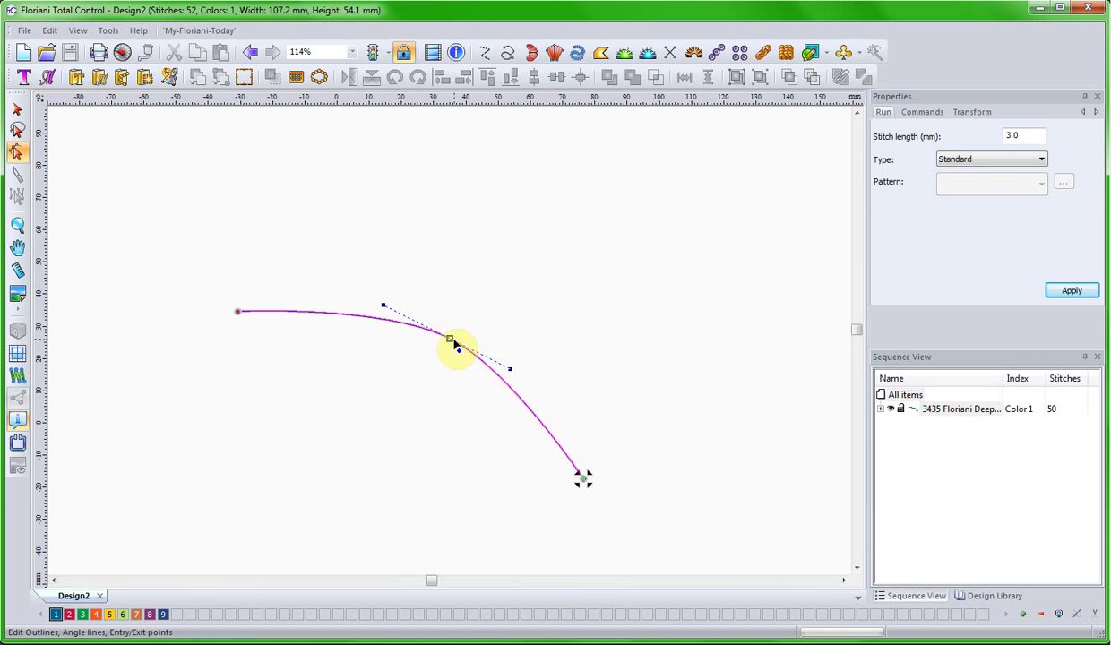
- Convert the middle point to Symmetrical, swing and lengthen its paired handles, and shorten them again along the curve
right_click(449, 337)
click(501, 472)
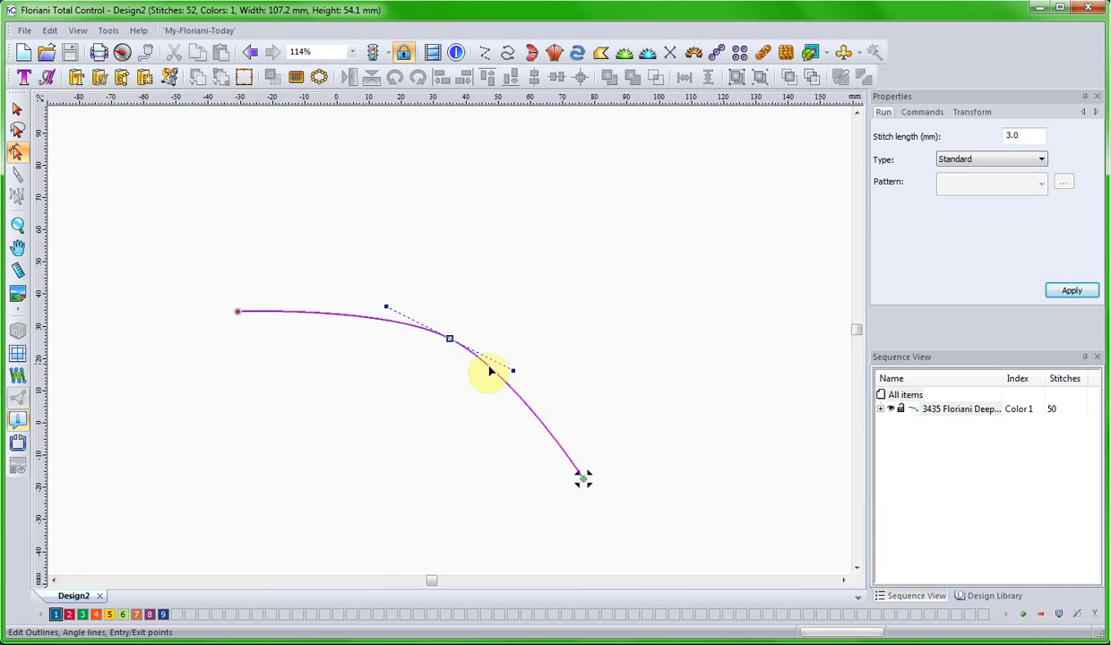
scroll(449, 337, up, 4)
scroll(449, 338, down, 2)
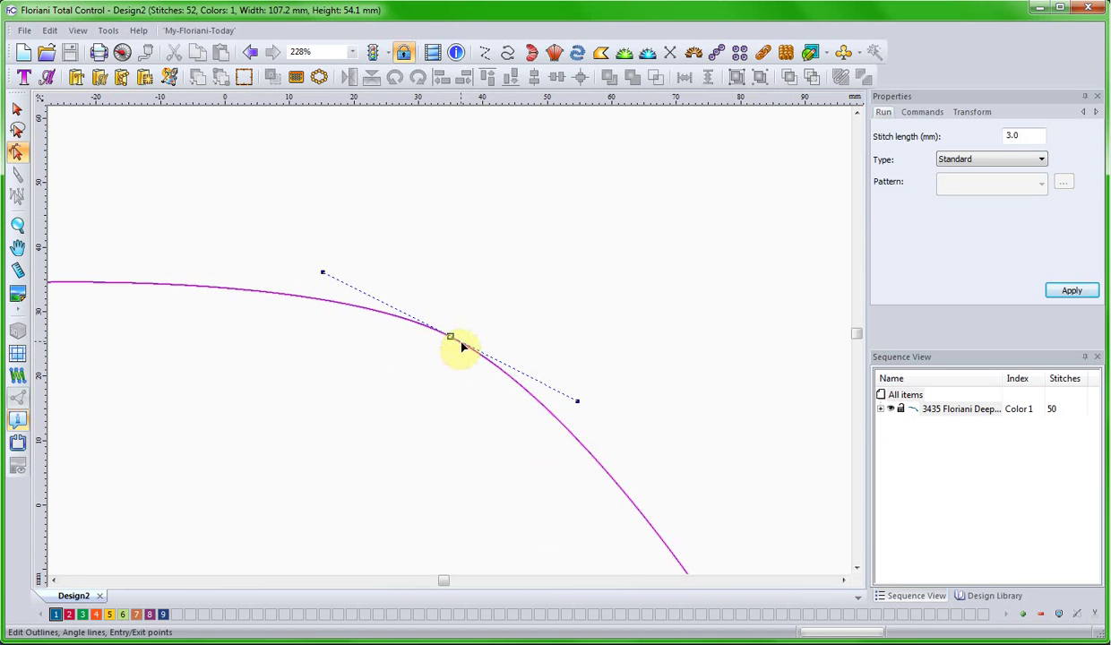
drag(577, 400, 510, 213)
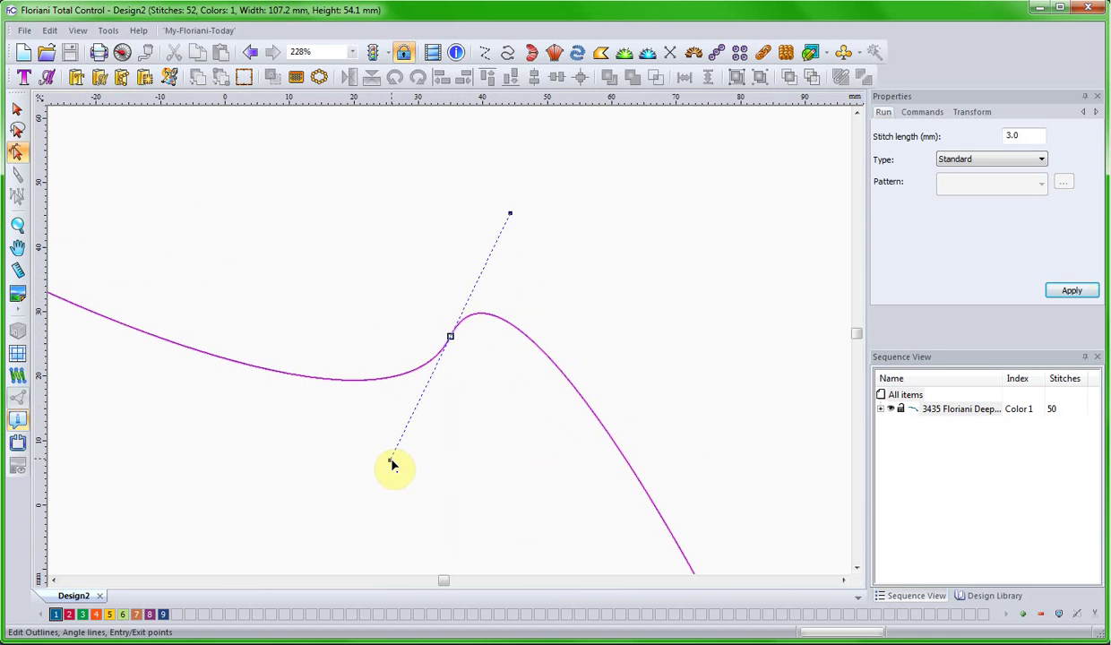
drag(389, 459, 193, 220)
key(minus)
drag(578, 397, 516, 372)
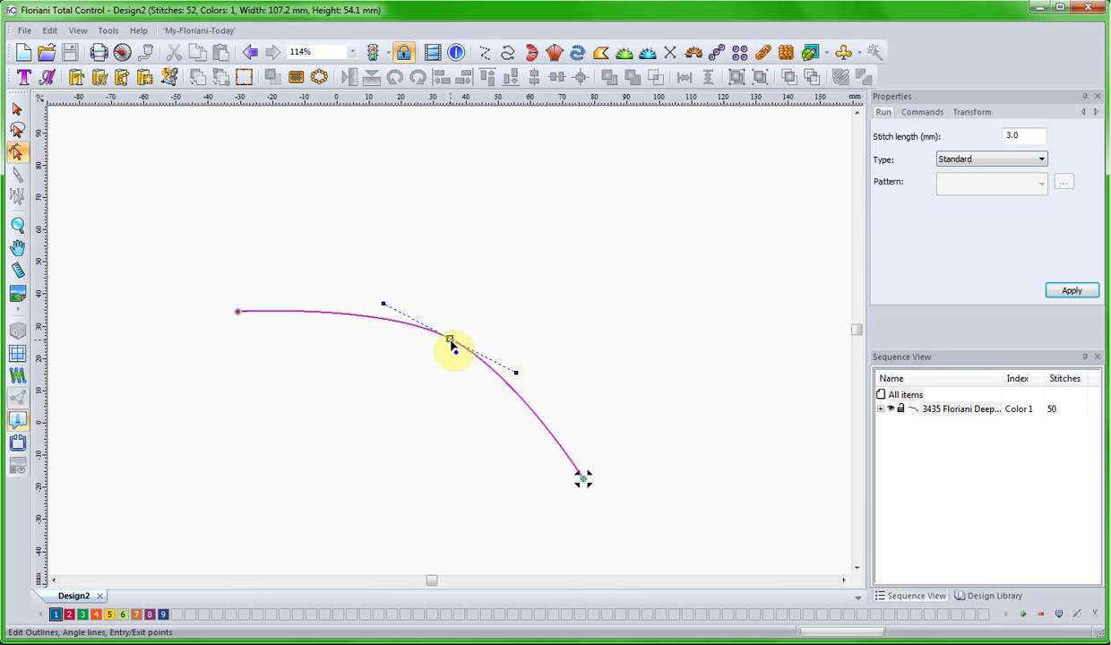
- Change the middle point back to Smooth and lengthen only its end-side handle to round out the lower segment
right_click(450, 340)
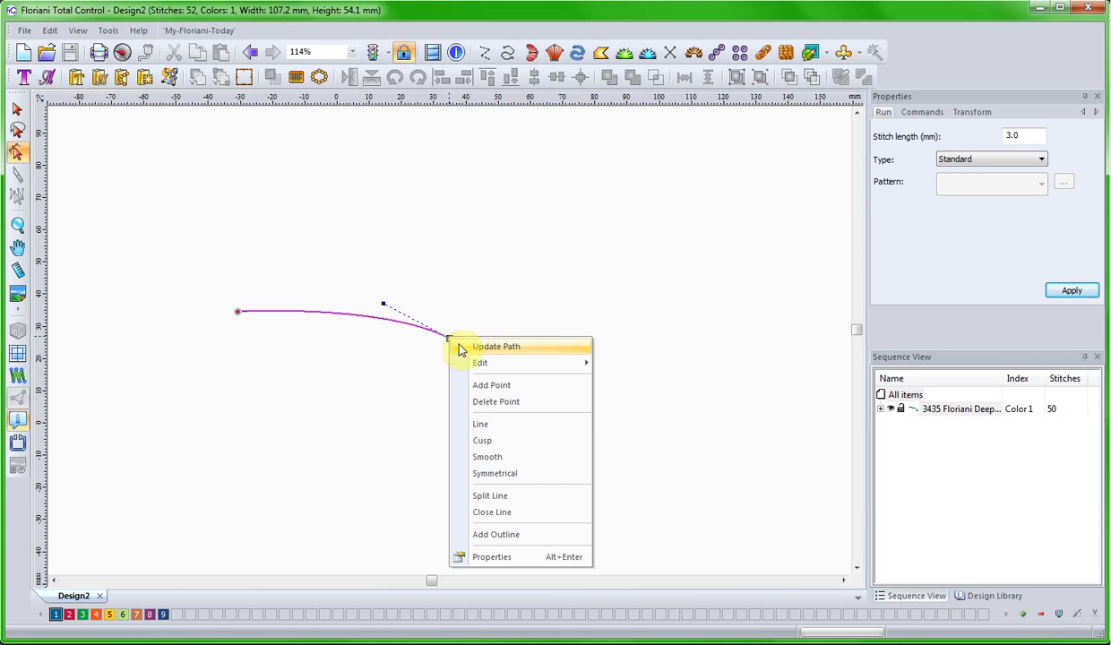
click(500, 456)
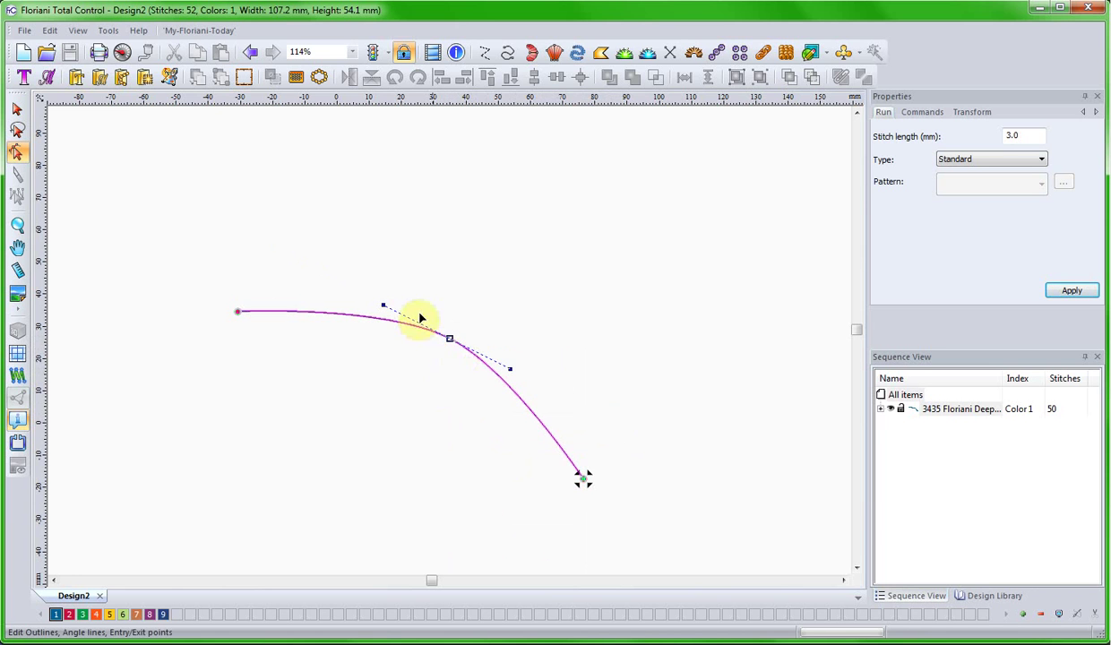
drag(509, 372, 587, 408)
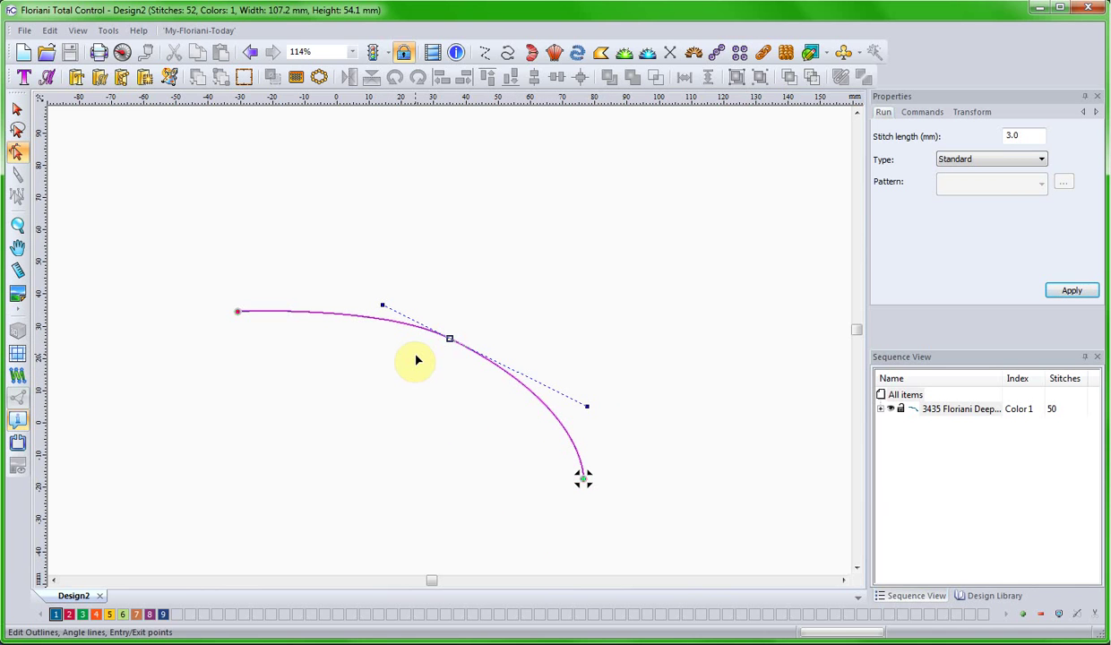
- Open the point type options for the run line's middle point
right_click(450, 340)
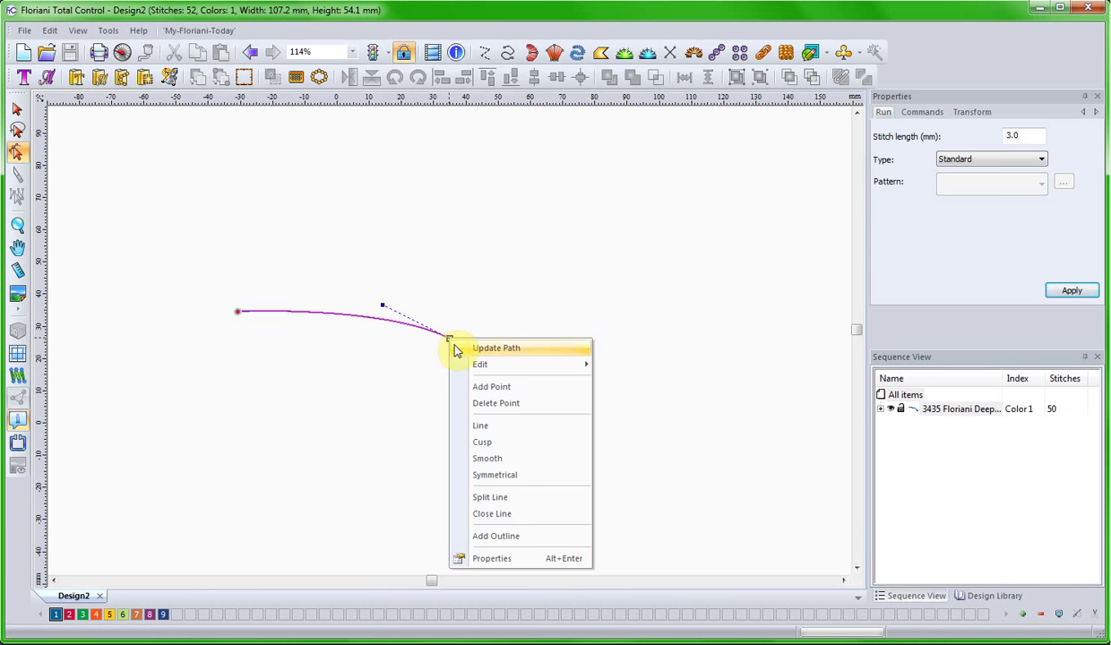